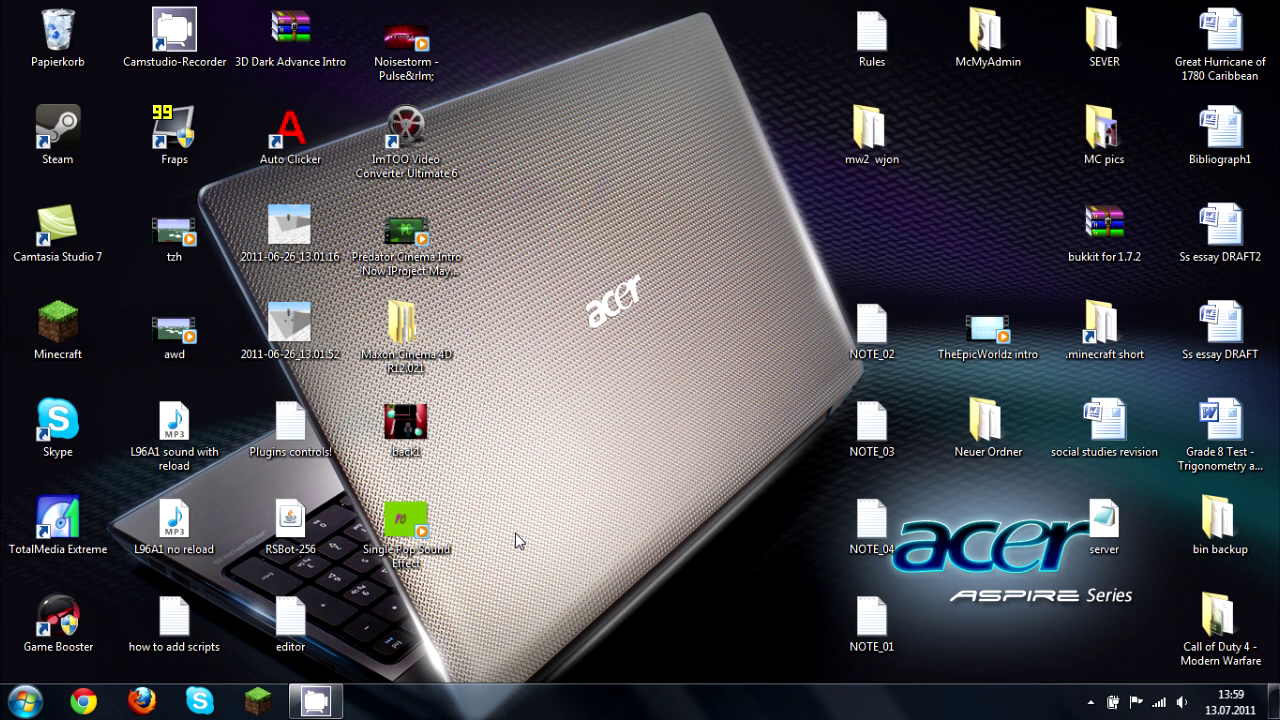
# Select the McMyAdmin folder on the desktop, then clear the selection.
pyautogui.moveTo(540, 374); pyautogui.dragTo(578, 336)
pyautogui.moveTo(959, 103)
pyautogui.mouseDown()
pyautogui.moveTo(1011, 3)
pyautogui.moveTo(974, 116)
pyautogui.mouseUp()
pyautogui.click(484, 440)
# Search Google in Chrome for mcmyadmin and point out the official mcmyadmin.com result.
pyautogui.click(83, 700)
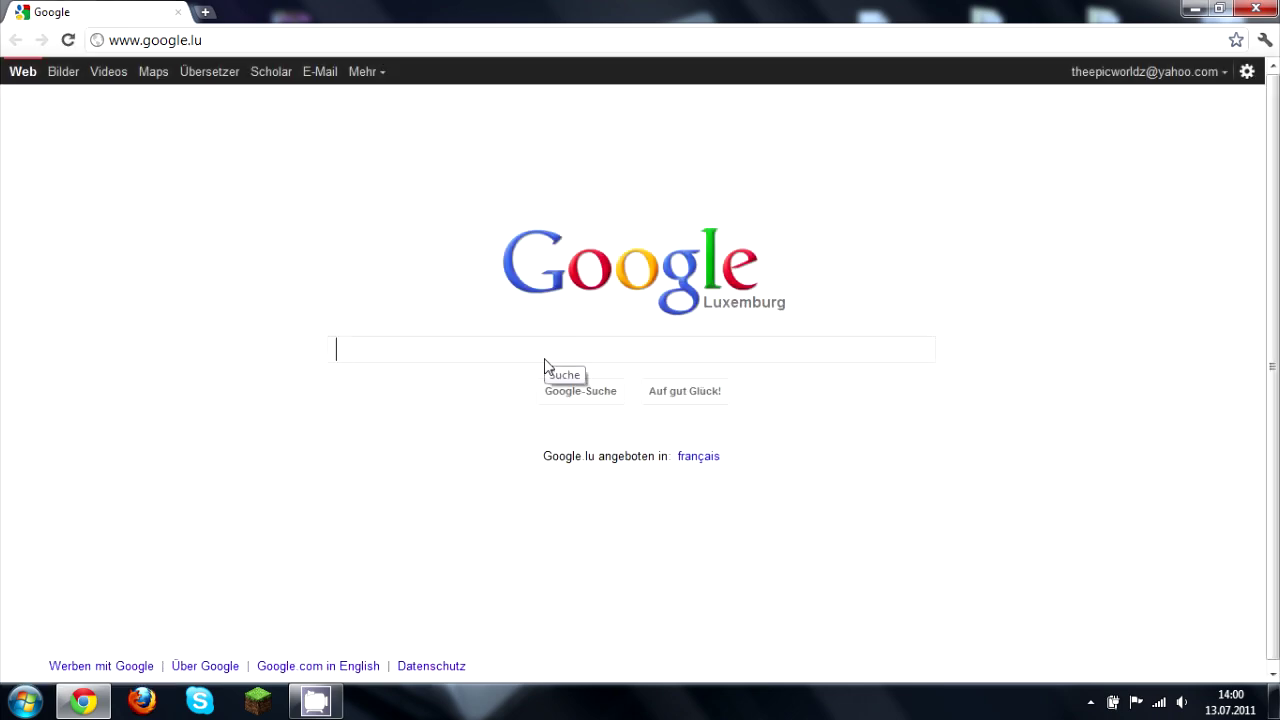
pyautogui.write('mcmy')
pyautogui.press('Down')
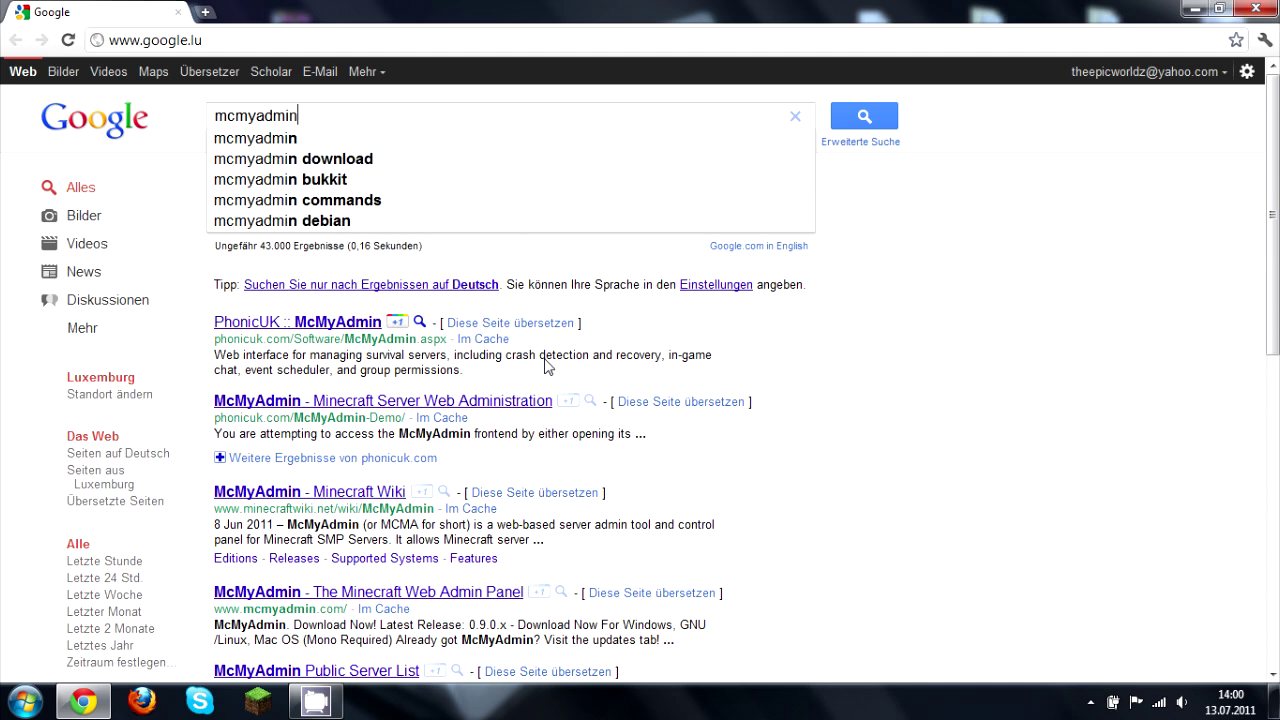
pyautogui.press('Return')
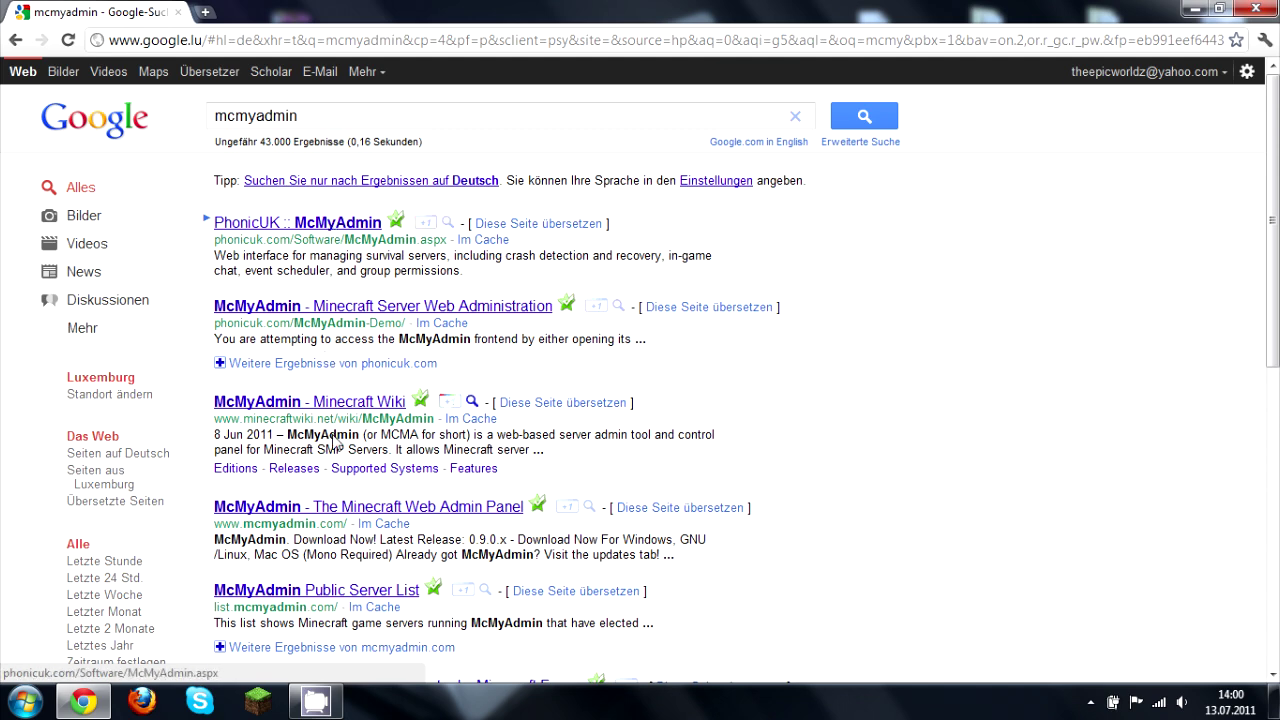
pyautogui.moveTo(238, 531); pyautogui.dragTo(316, 530)
# Download the McMyAdmin-Latest 0.9.5.1 zip from mcmyadmin.com's download page and open it in WinRAR.
pyautogui.click(312, 507)
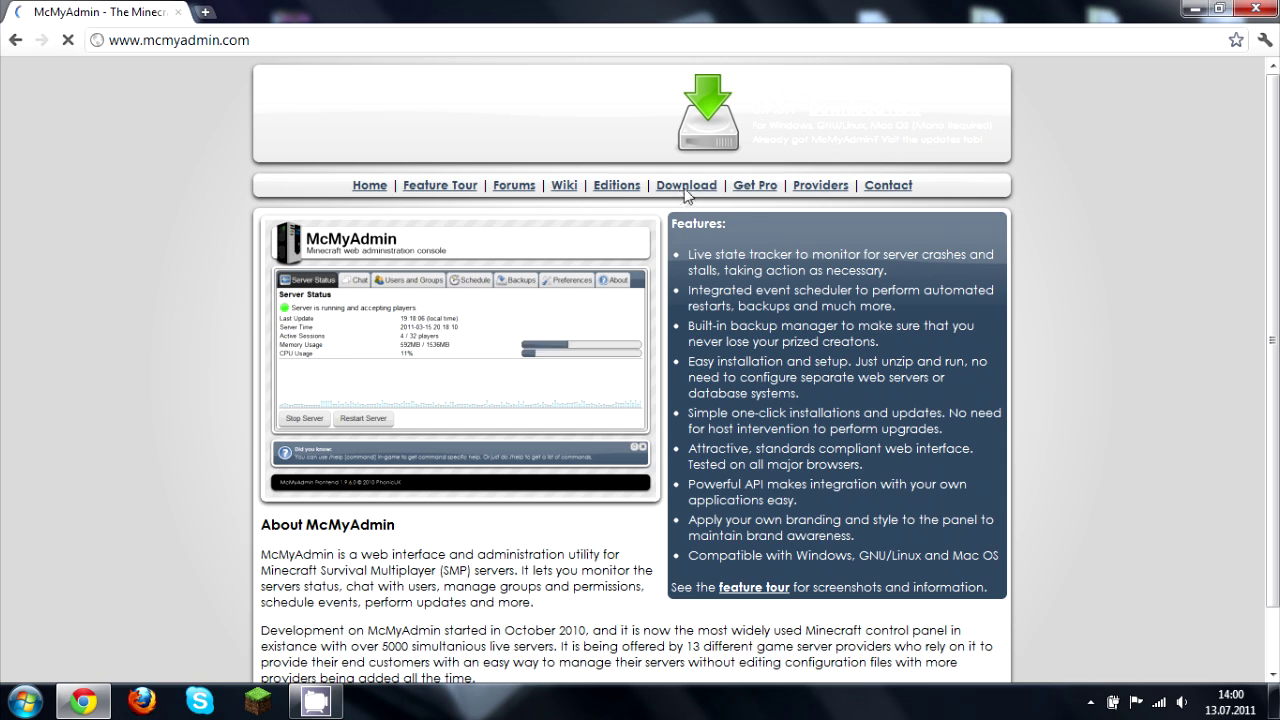
pyautogui.click(857, 118)
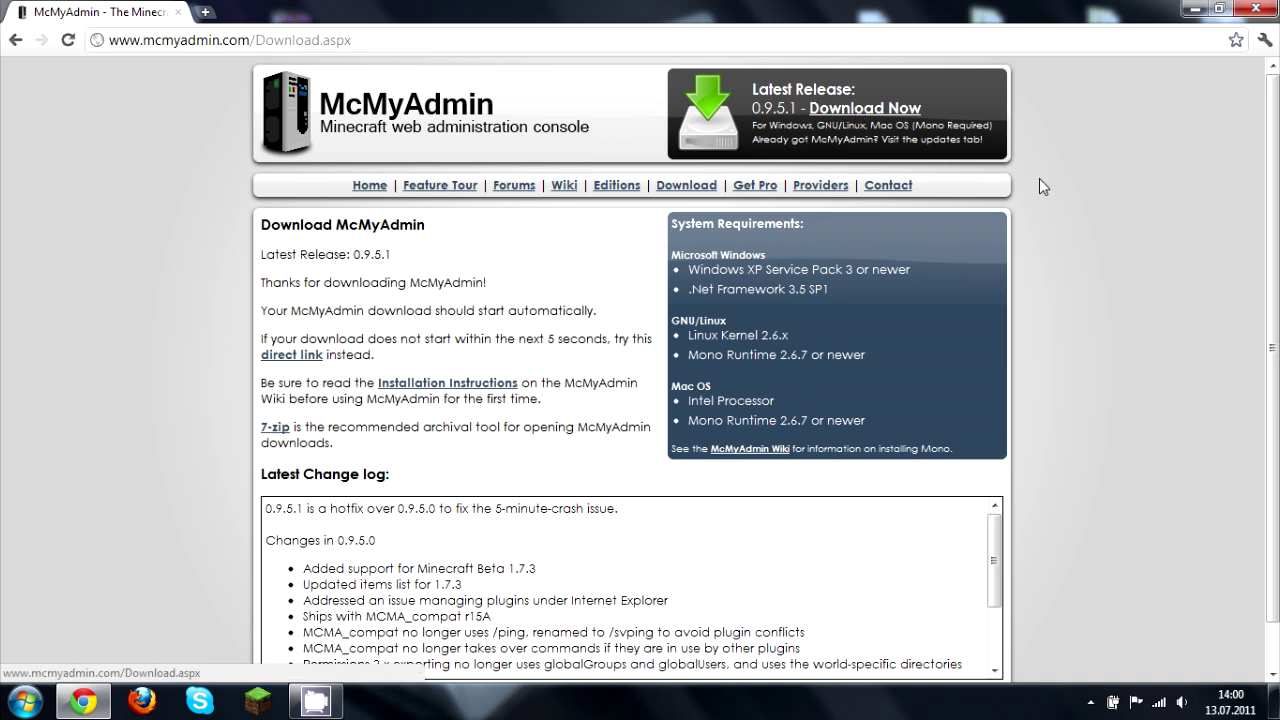
pyautogui.click(835, 108)
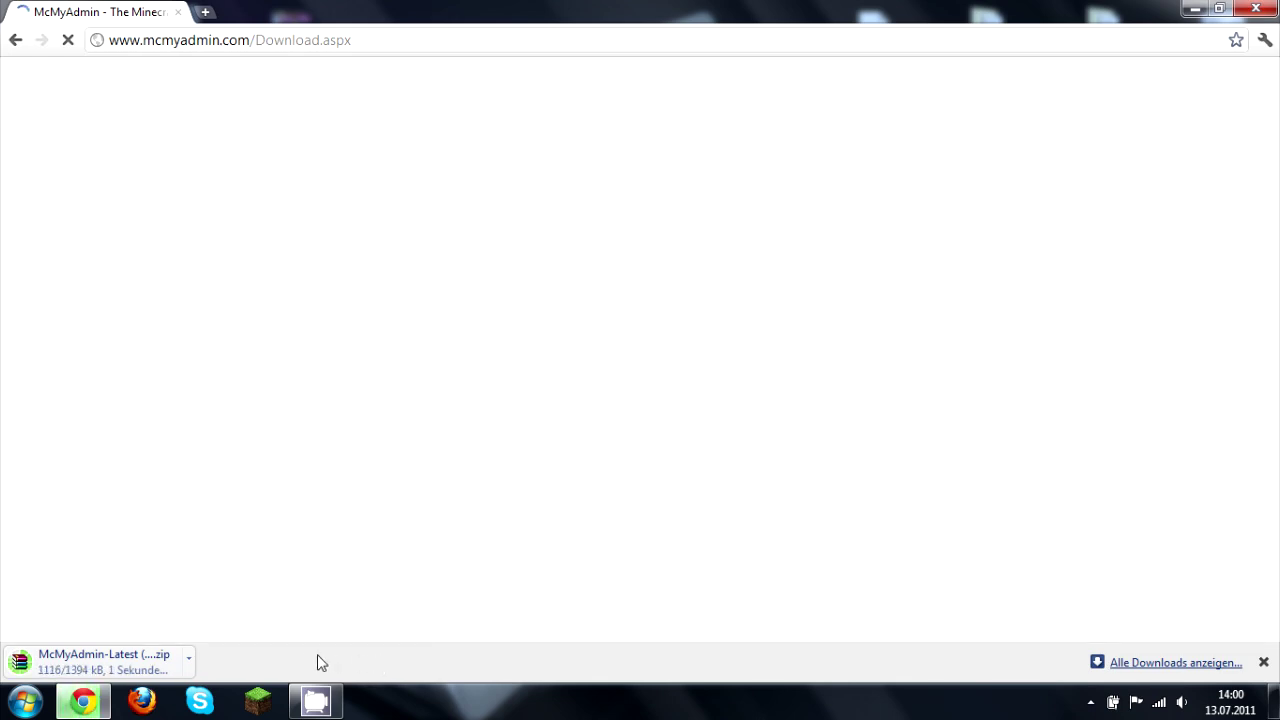
pyautogui.click(123, 663)
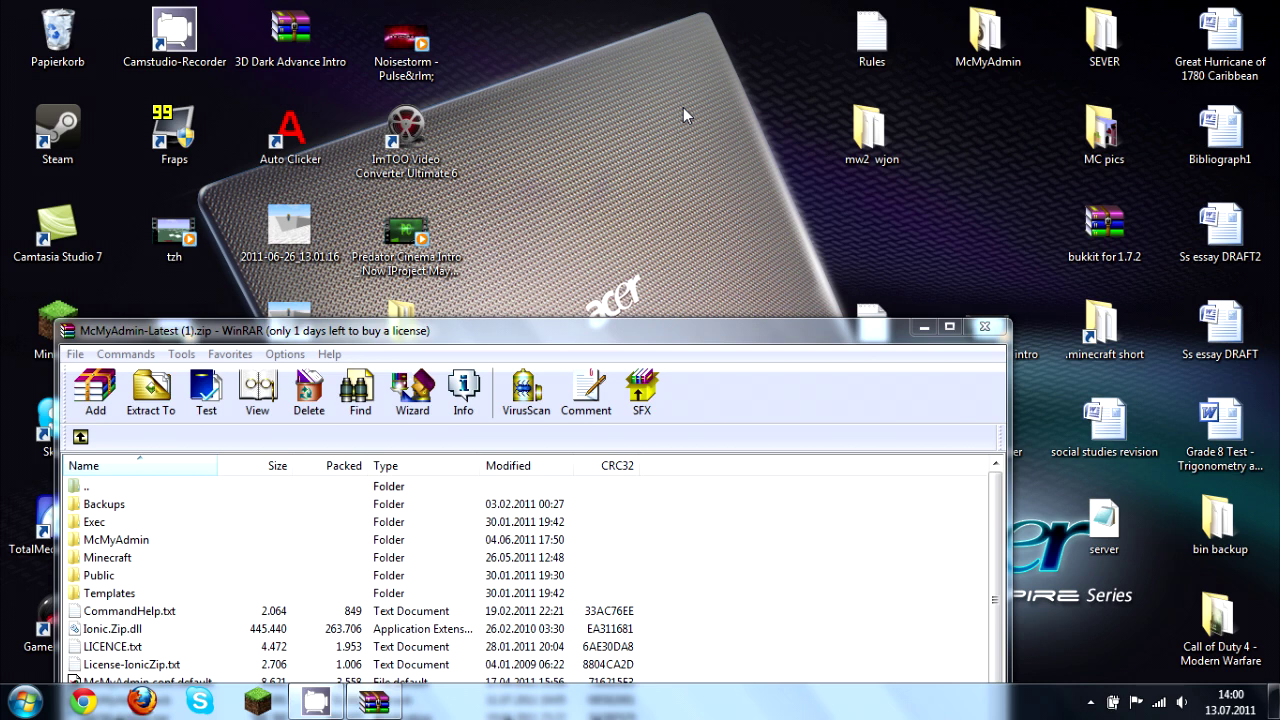
# Create a new desktop folder named 'Minecraft server'.
pyautogui.rightClick(684, 108)
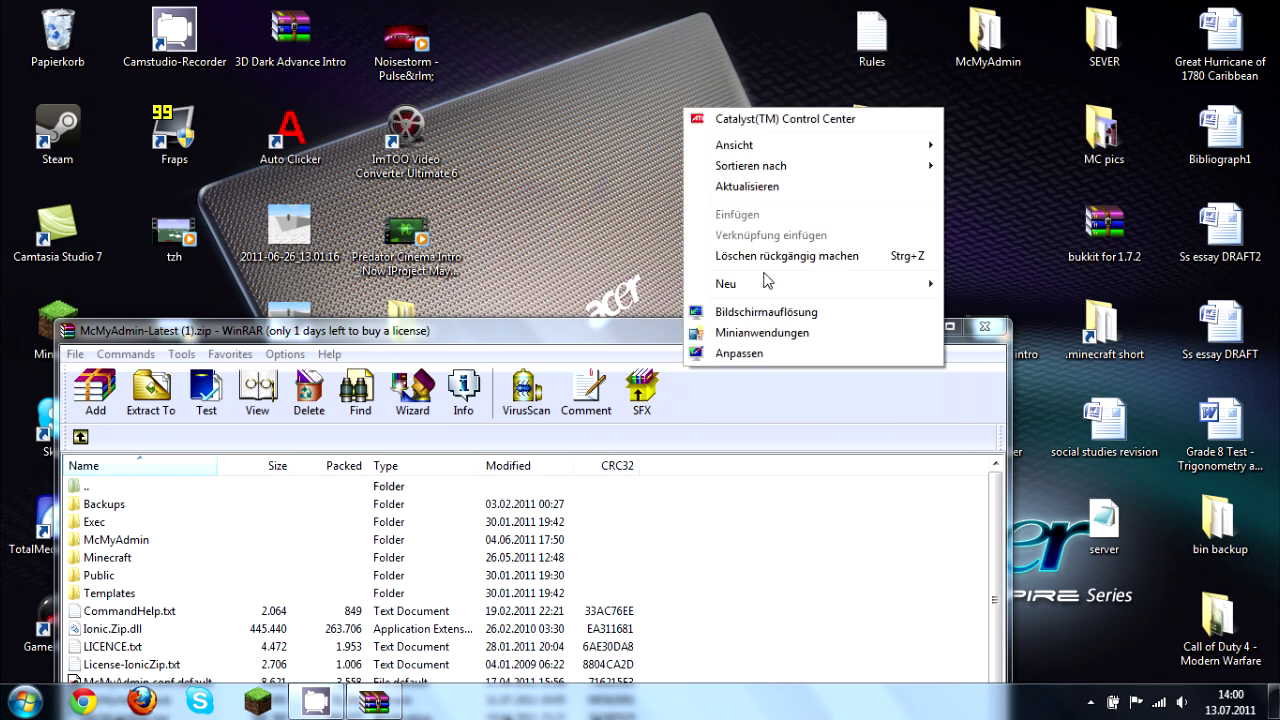
pyautogui.moveTo(767, 283)
pyautogui.click(993, 286)
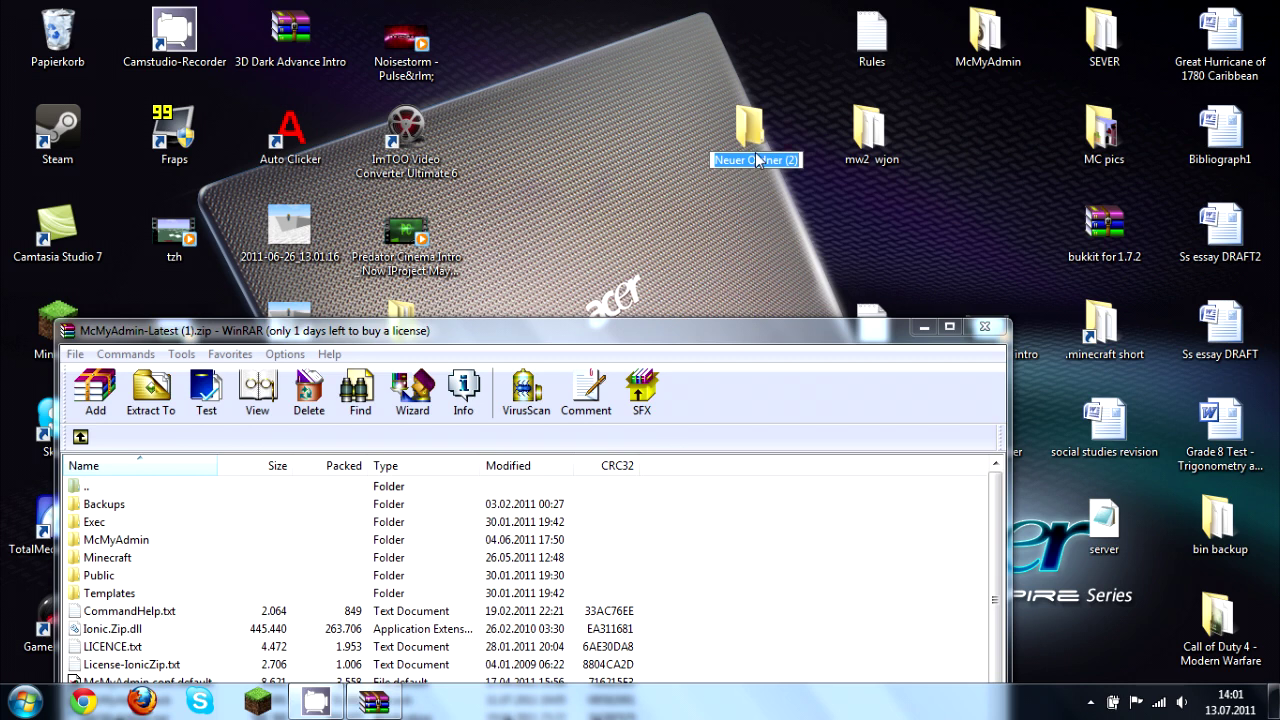
pyautogui.write('Mc')
pyautogui.write('necraft server')
pyautogui.press('Return')
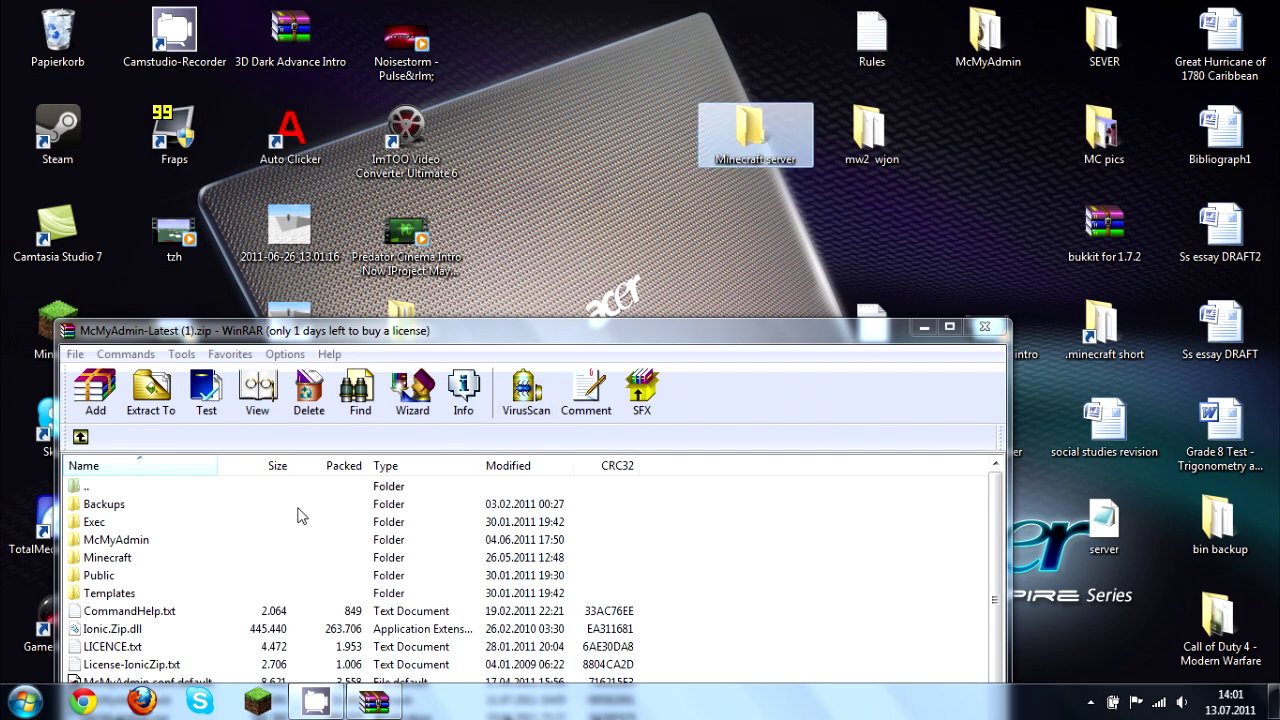
# Snap WinRAR to the left, extract all archive files into the Minecraft server folder, and close WinRAR.
pyautogui.click(343, 338)
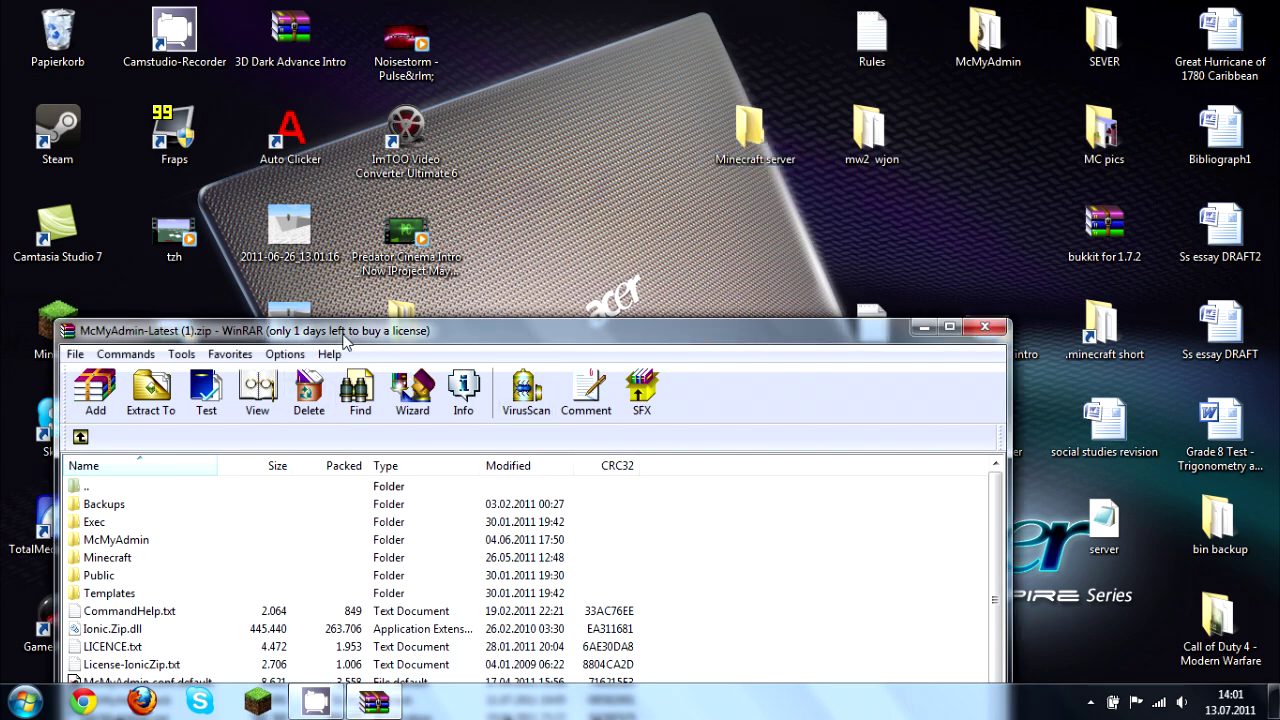
pyautogui.moveTo(343, 338); pyautogui.dragTo(382, 48)
pyautogui.moveTo(697, 51); pyautogui.dragTo(1, 160)
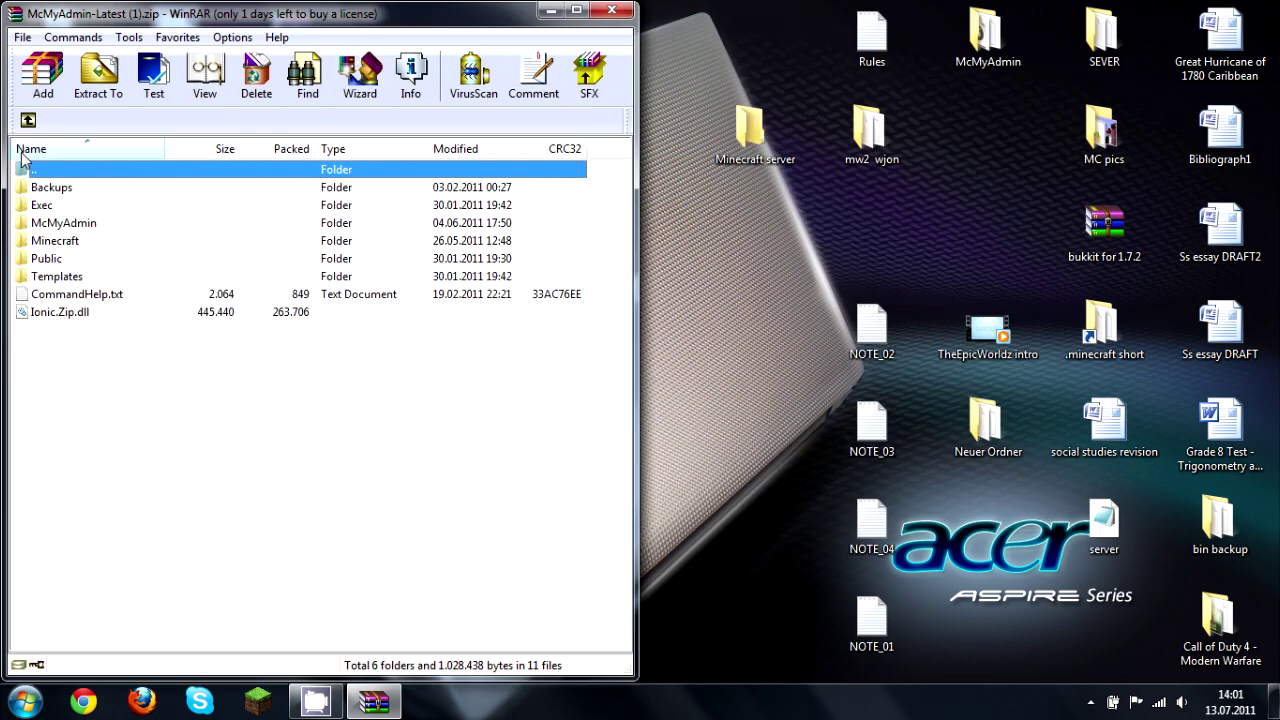
pyautogui.hotkey('ctrl', 'a')
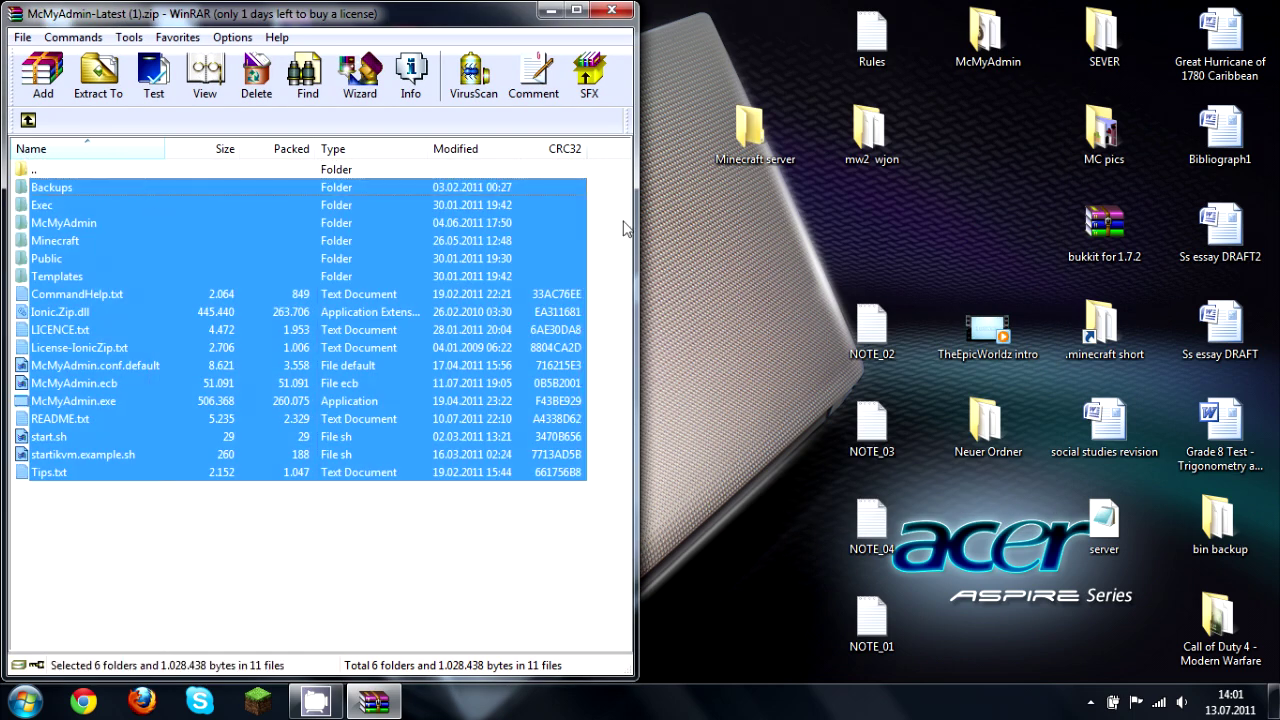
pyautogui.moveTo(570, 223); pyautogui.dragTo(752, 132)
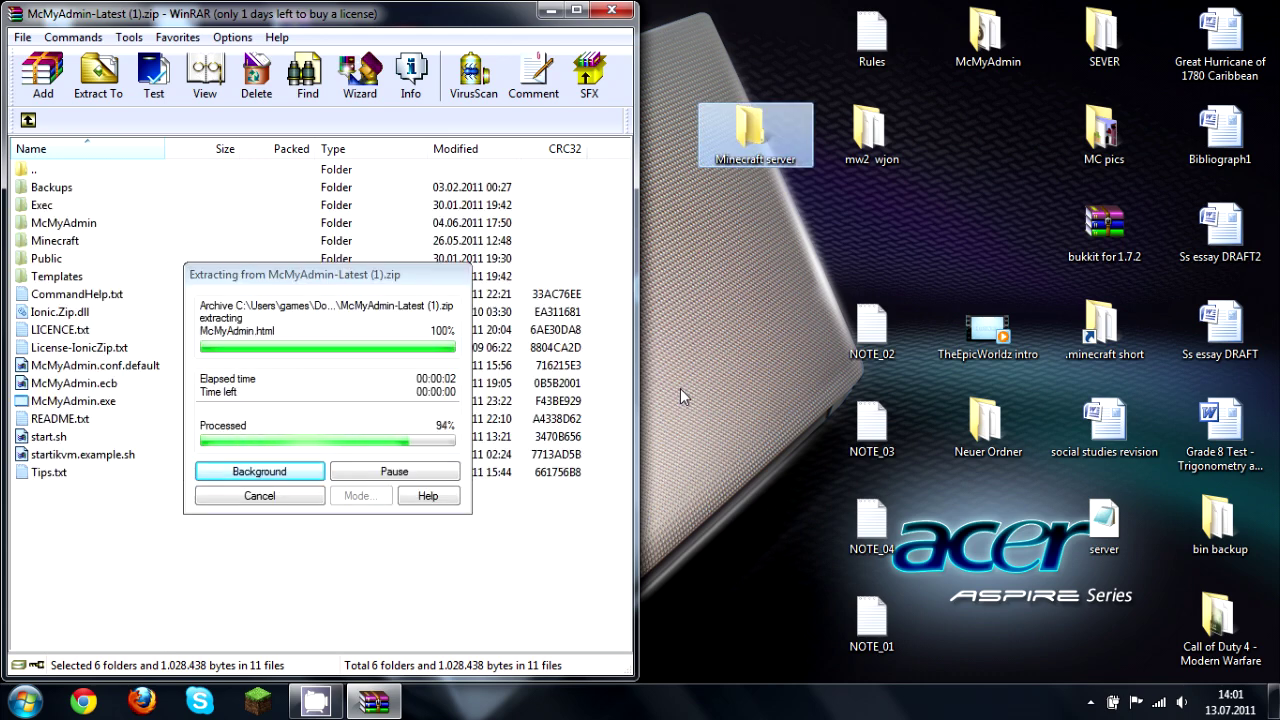
pyautogui.click(607, 12)
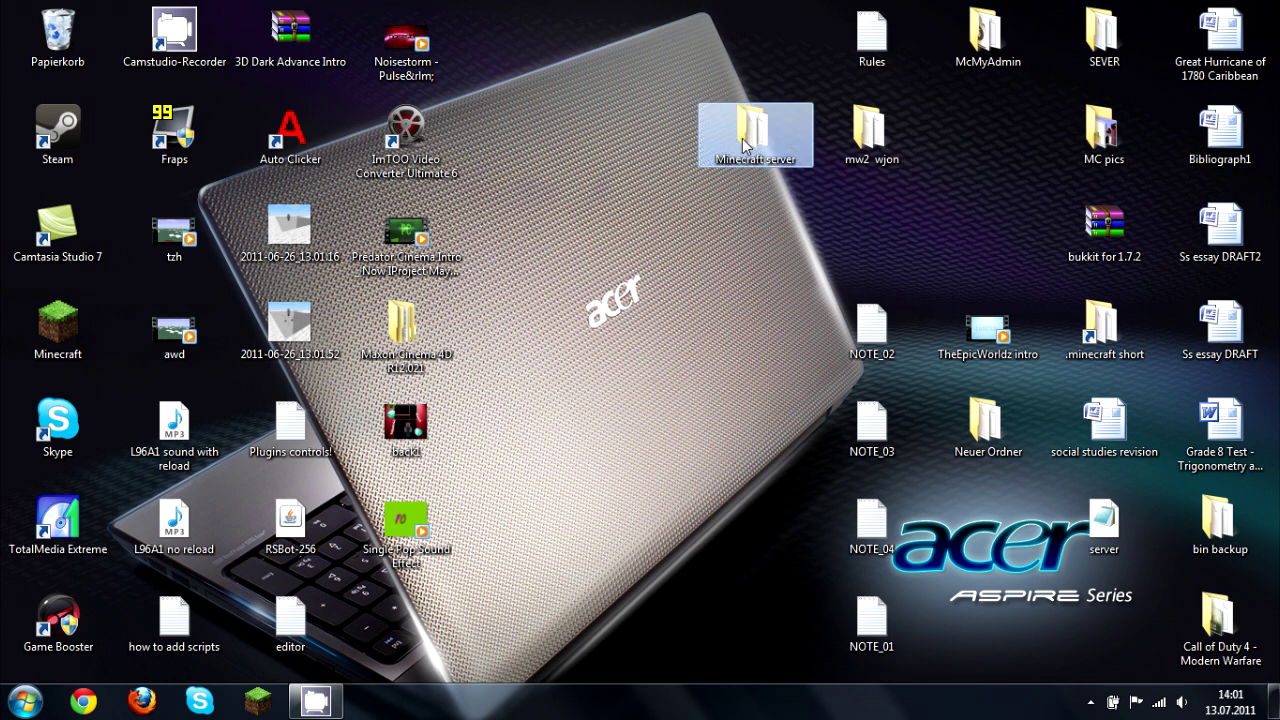
# Open the Minecraft server folder, glance into its Minecraft subfolder, and run McMyAdmin.exe.
pyautogui.doubleClick(745, 145)
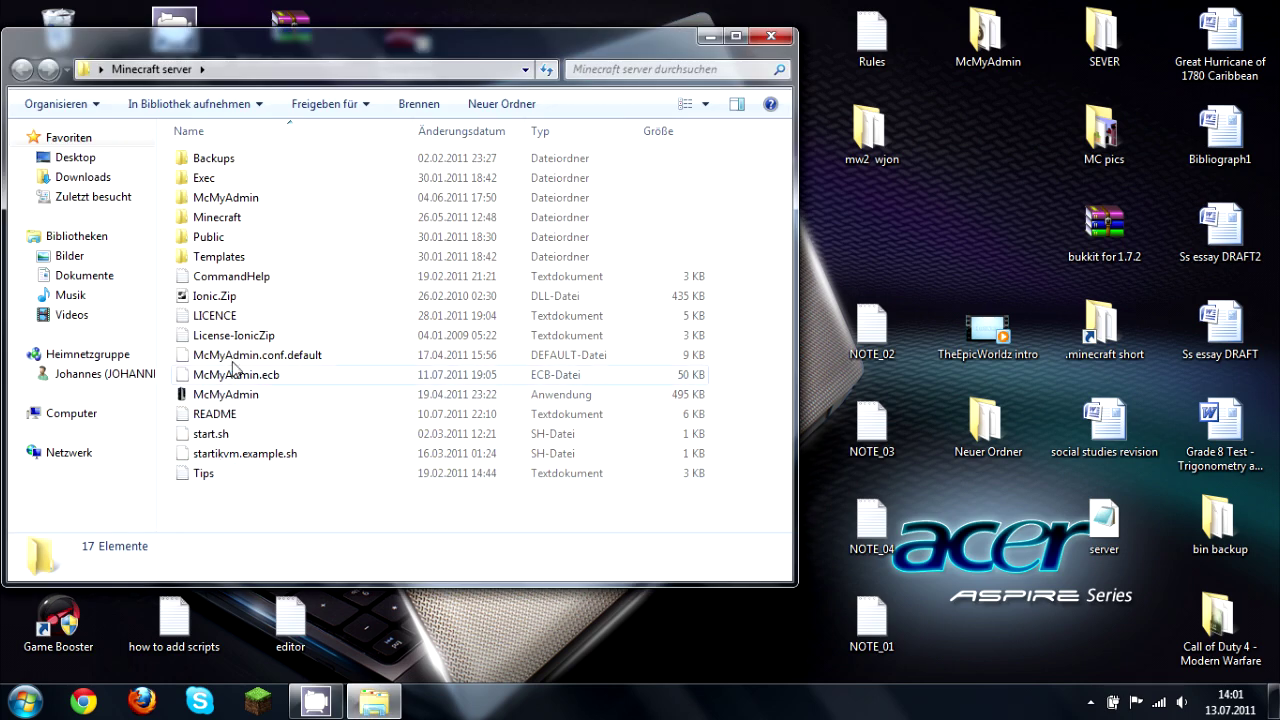
pyautogui.doubleClick(216, 219)
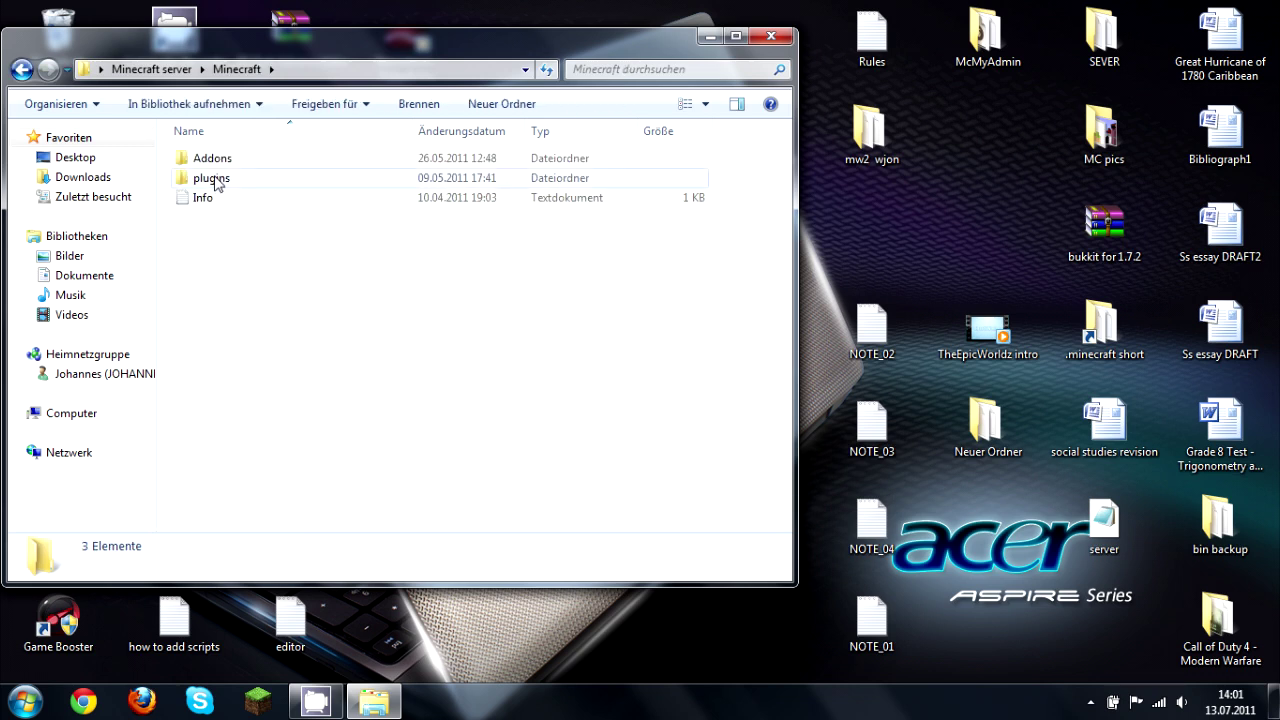
pyautogui.click(22, 70)
pyautogui.doubleClick(236, 396)
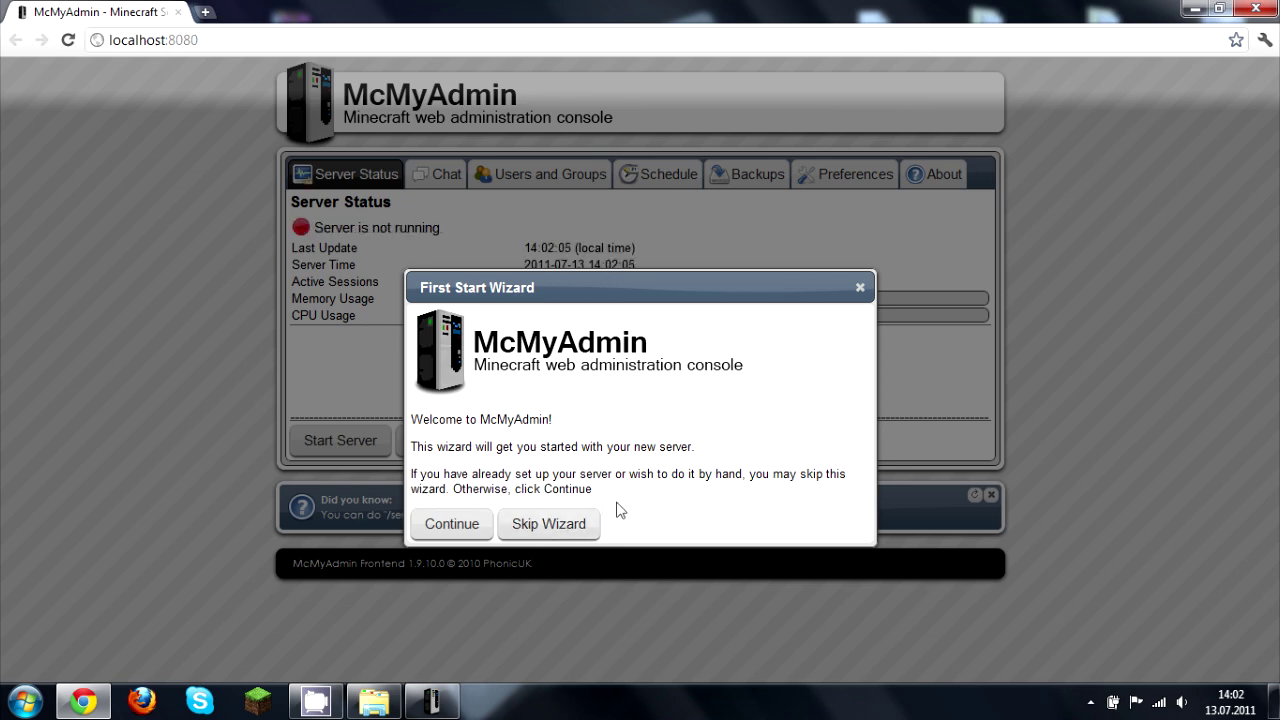
# Skip the First Start Wizard, start the server, try 'op' in the Chat console, then return to Server Status.
pyautogui.click(585, 527)
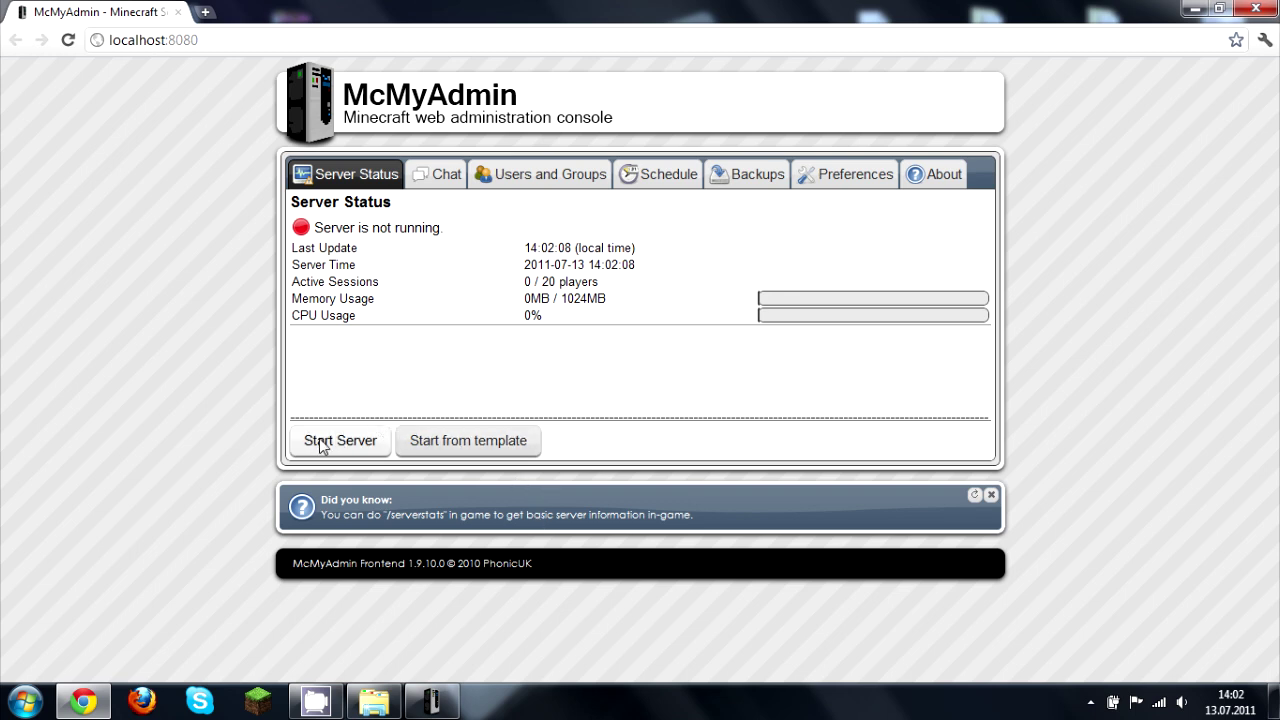
pyautogui.click(321, 446)
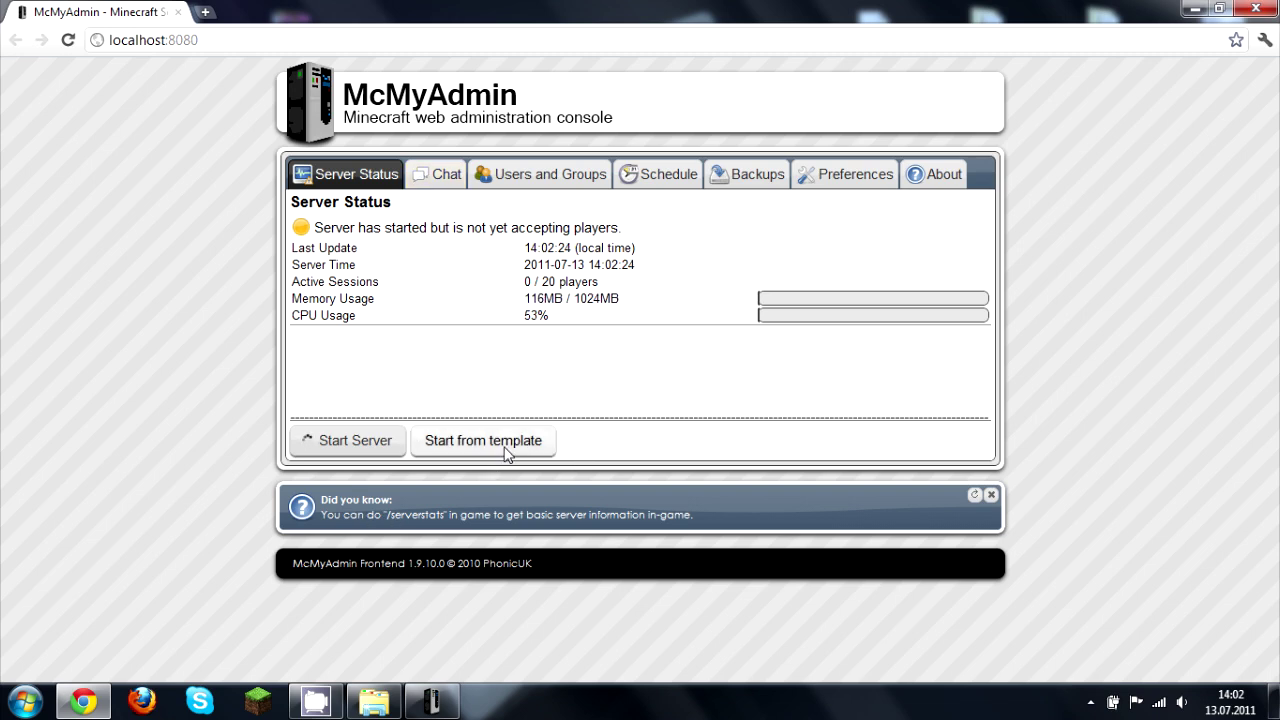
pyautogui.click(447, 178)
pyautogui.click(409, 475)
pyautogui.write('op')
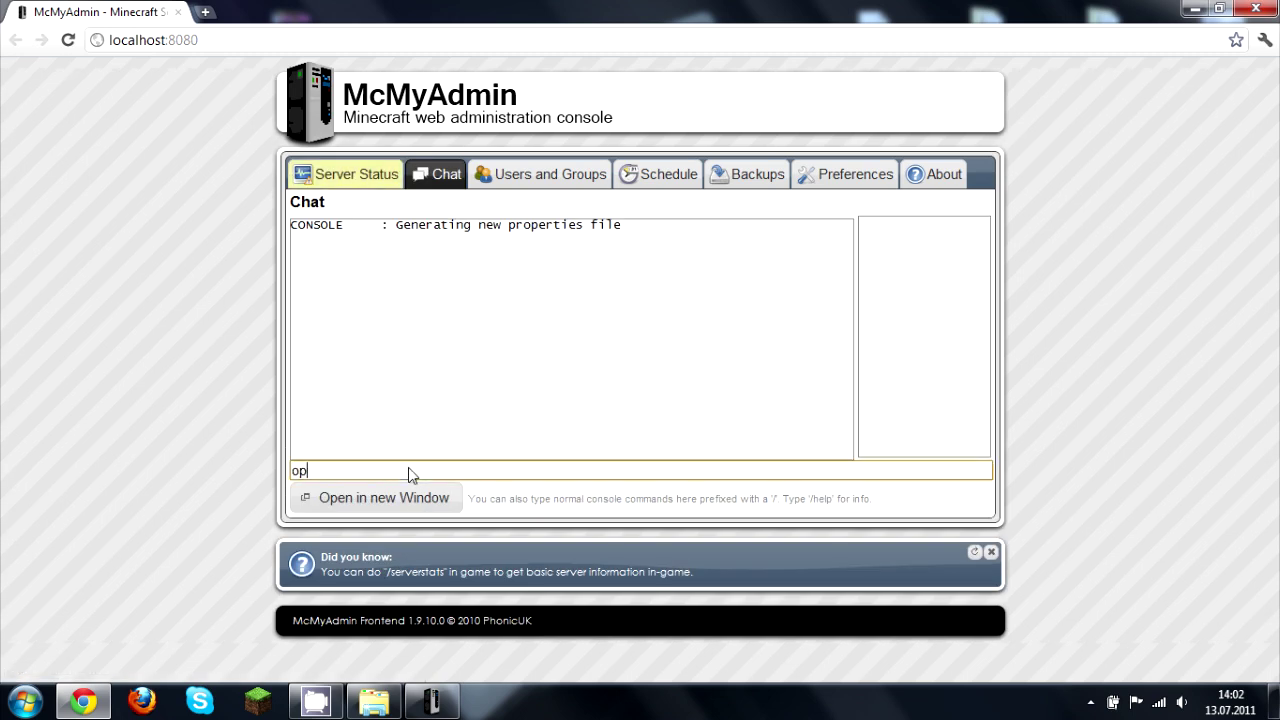
pyautogui.press('BackSpace')
pyautogui.press('BackSpace')
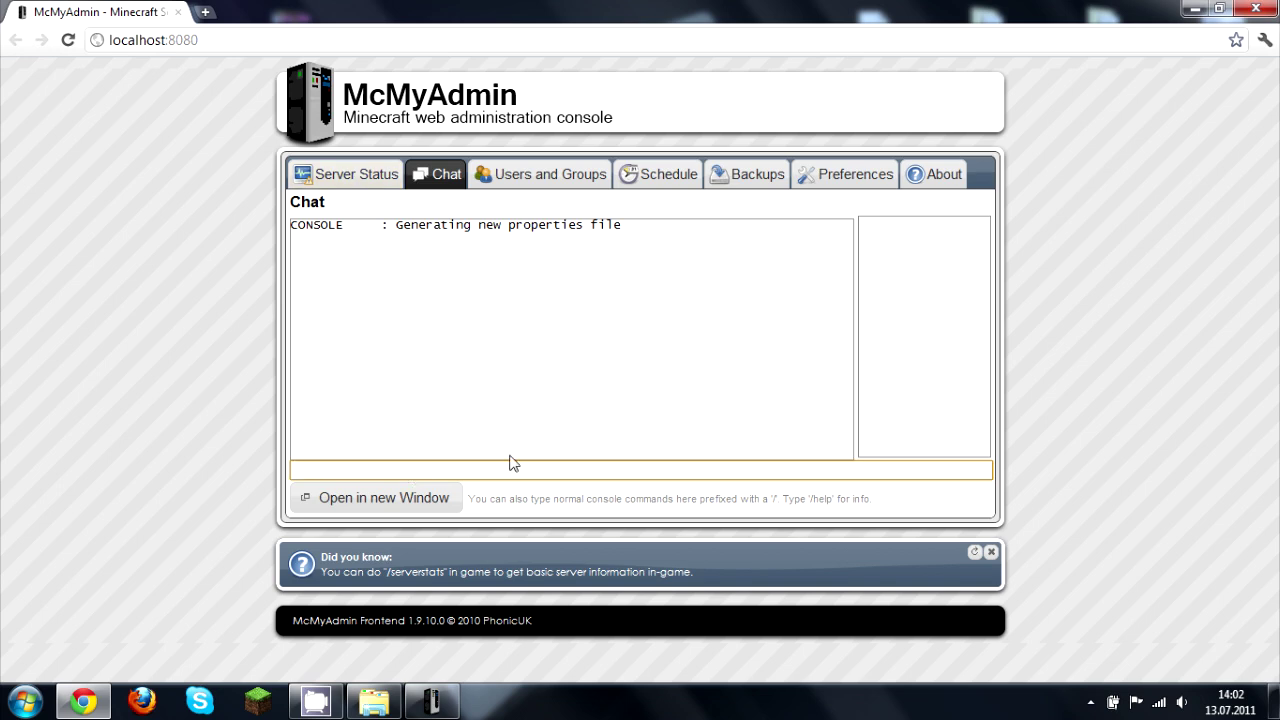
pyautogui.click(340, 188)
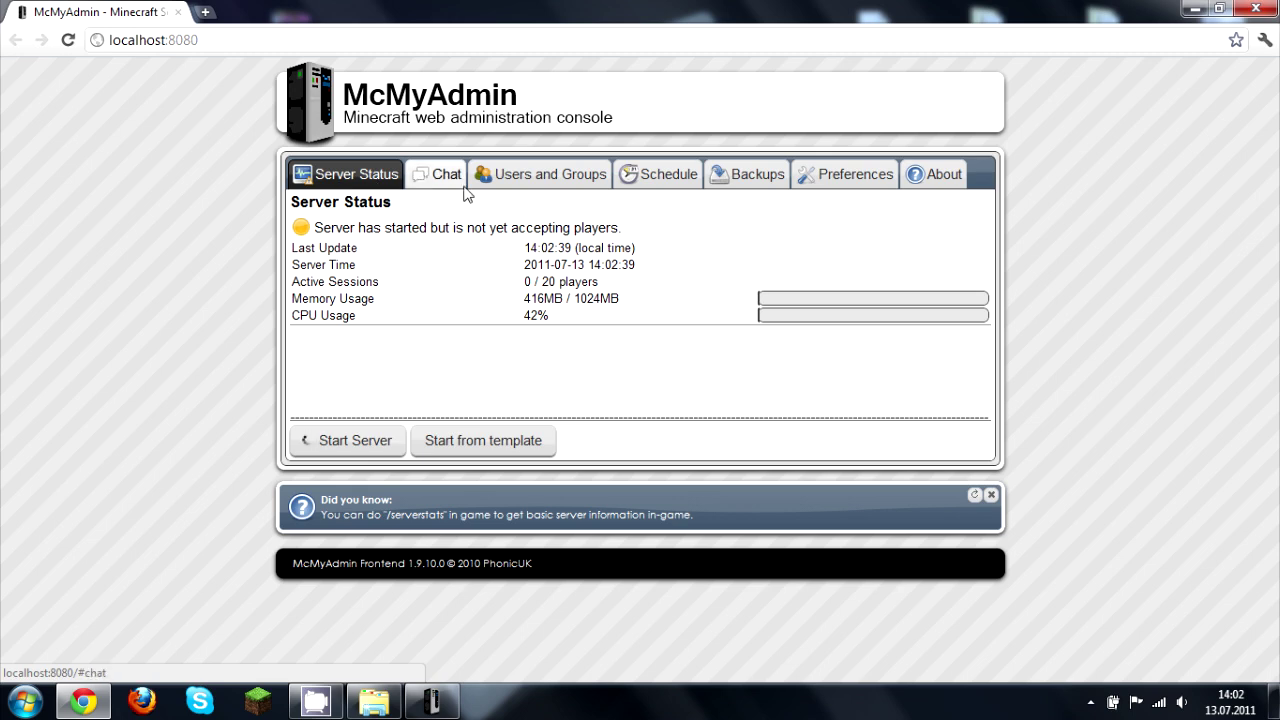
# Review the Administrators, Moderators and Regulars group settings under Users.
pyautogui.click(555, 188)
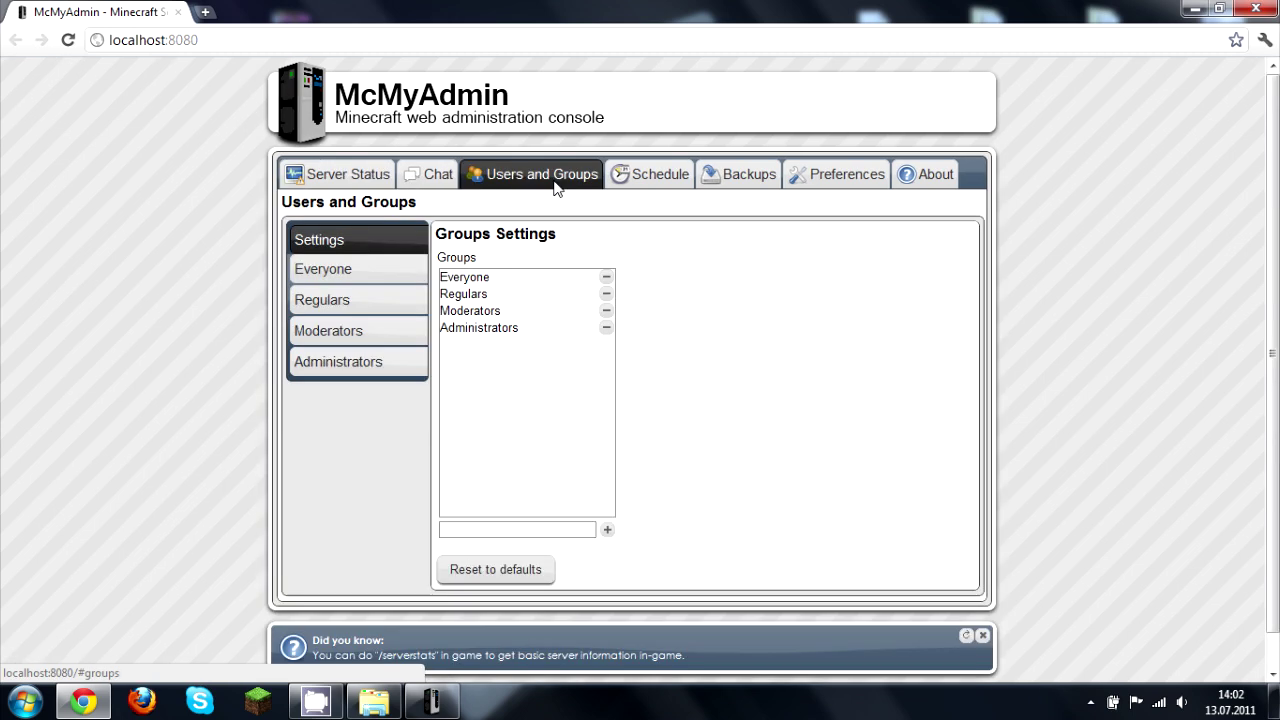
pyautogui.click(365, 366)
pyautogui.click(343, 331)
pyautogui.click(337, 300)
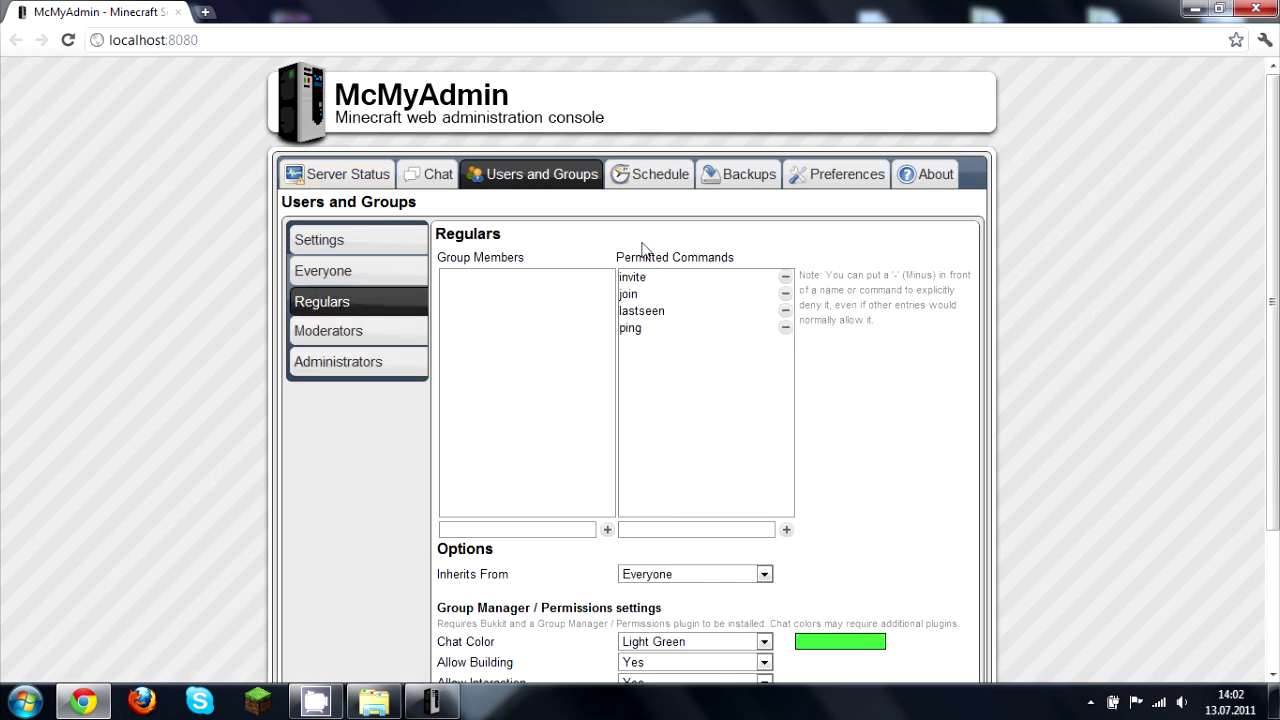
# View the Schedule and Backups pages, then check the message of the day and keep no whitelisting.
pyautogui.click(670, 175)
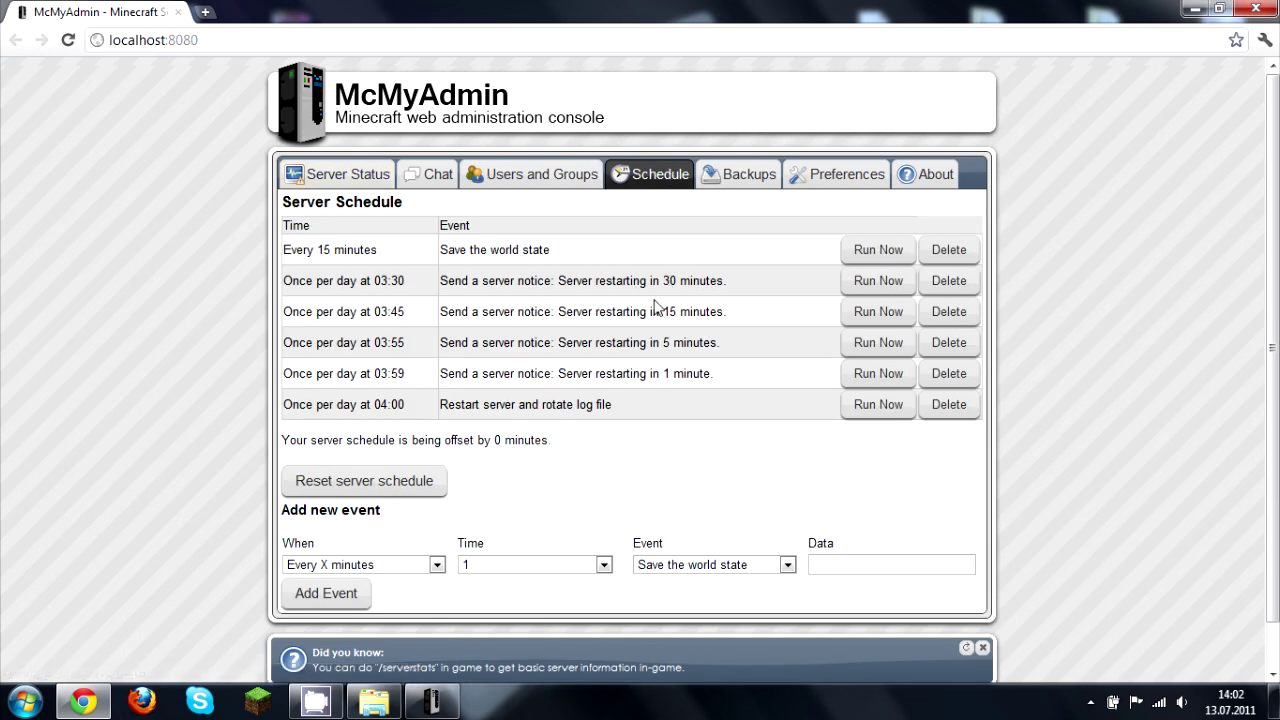
pyautogui.click(744, 184)
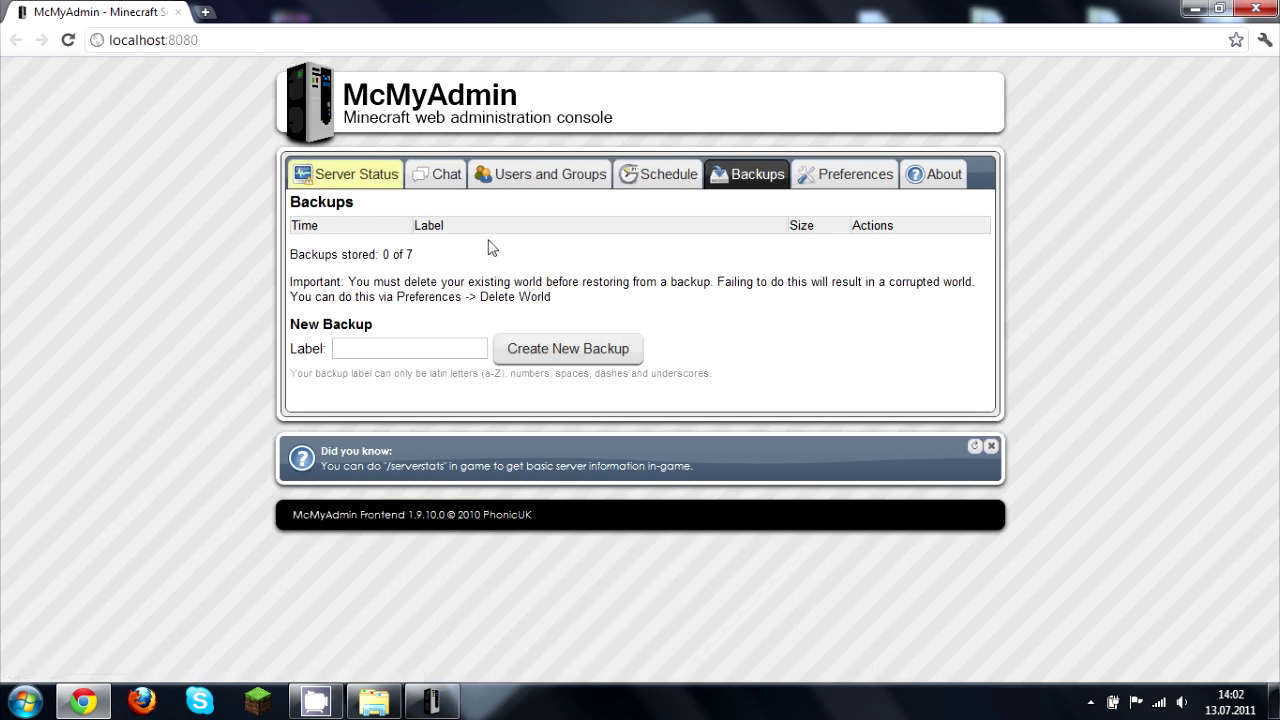
pyautogui.click(830, 176)
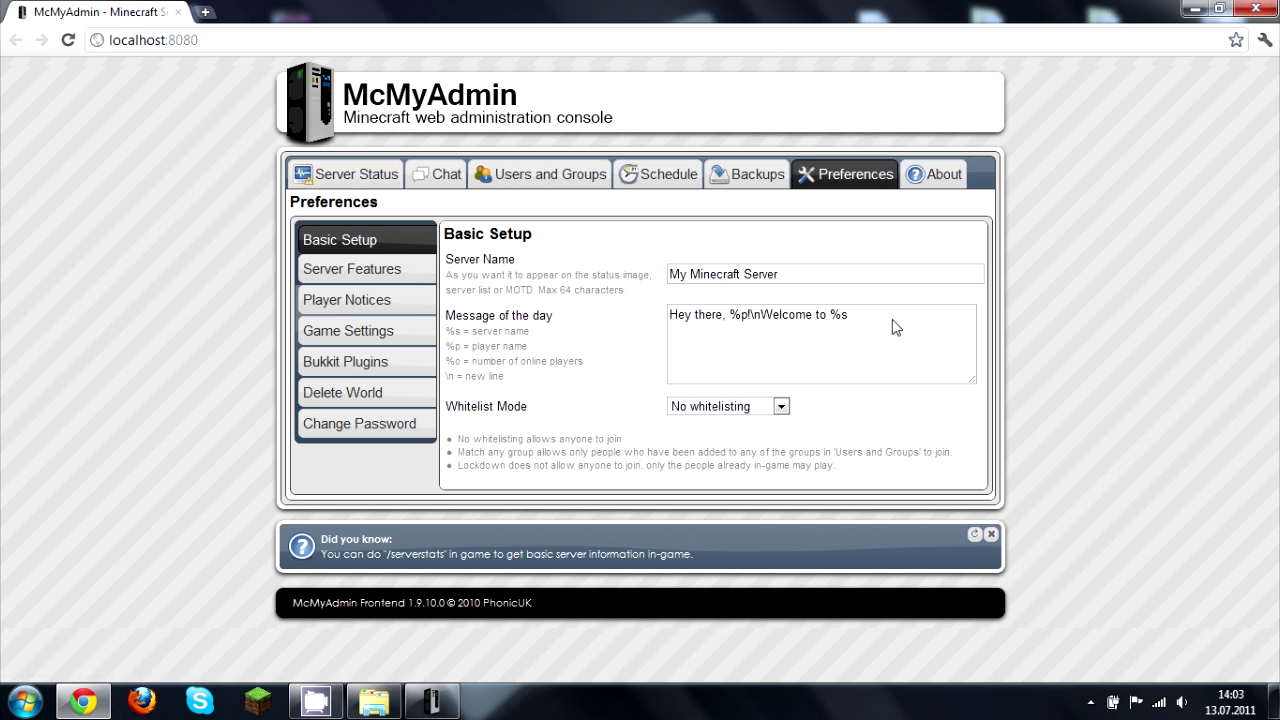
pyautogui.click(691, 326)
pyautogui.hotkey('ctrl', 'a')
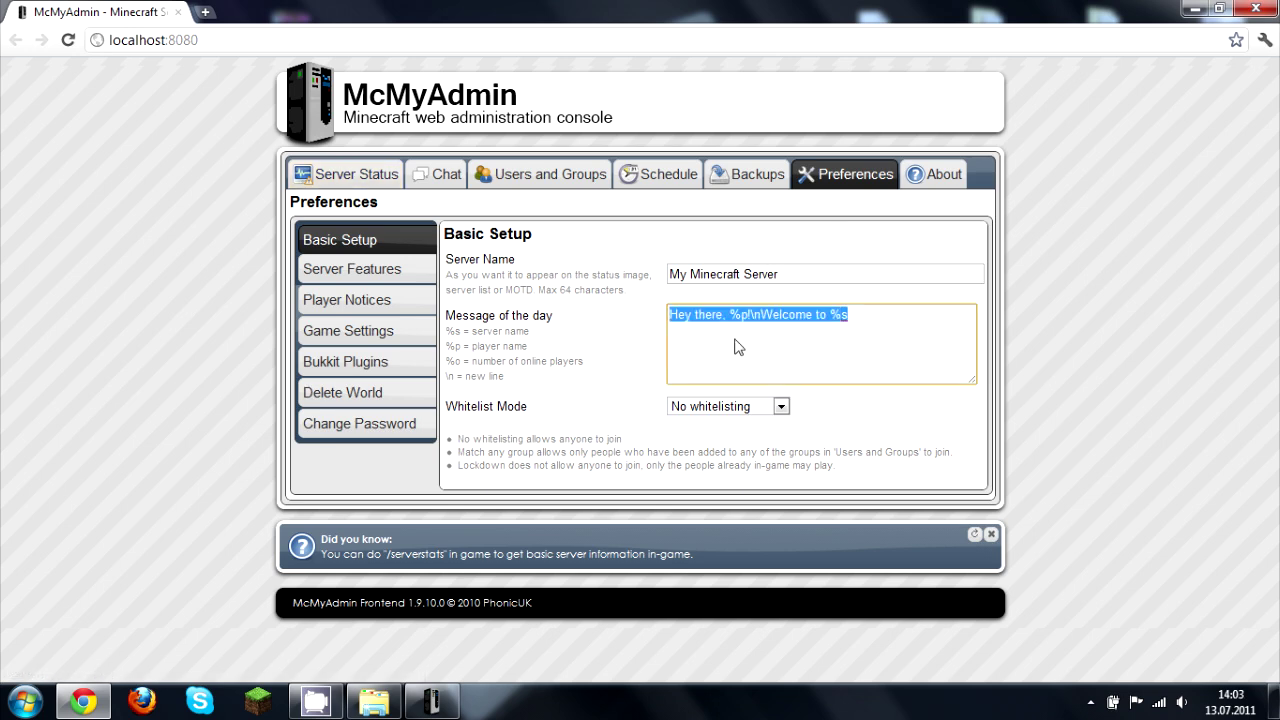
pyautogui.click(870, 336)
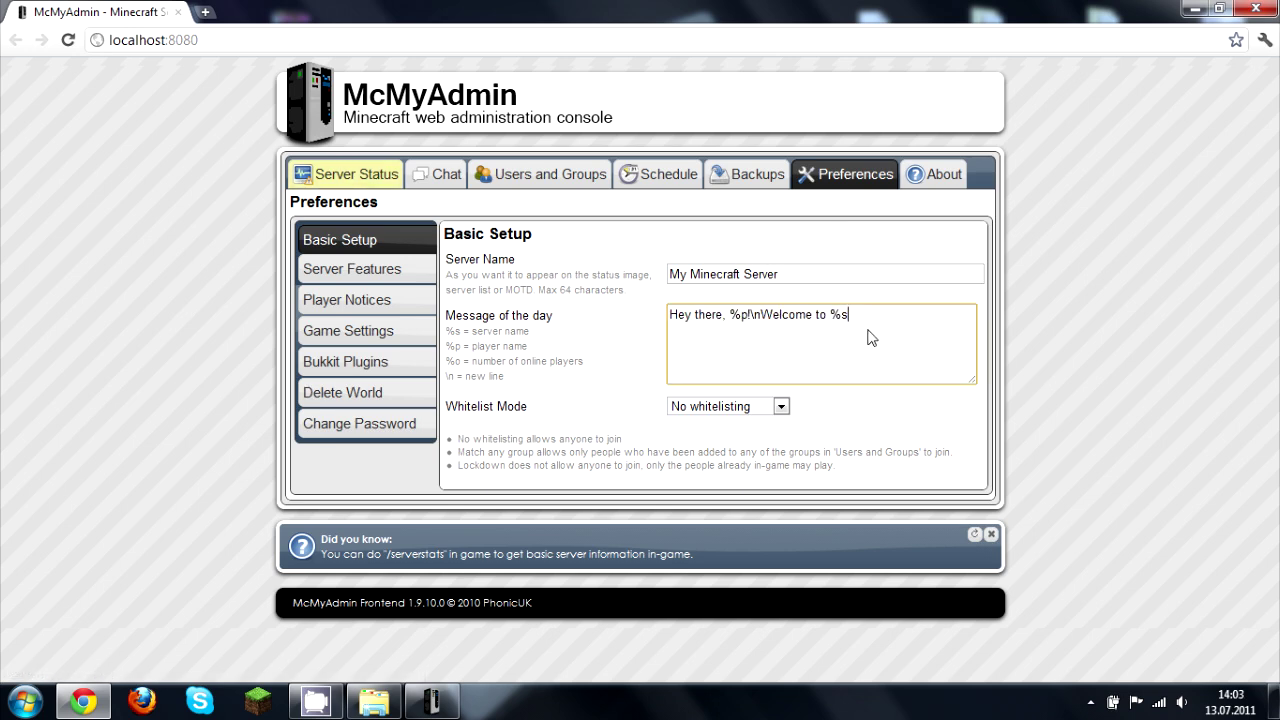
pyautogui.click(780, 406)
pyautogui.click(700, 426)
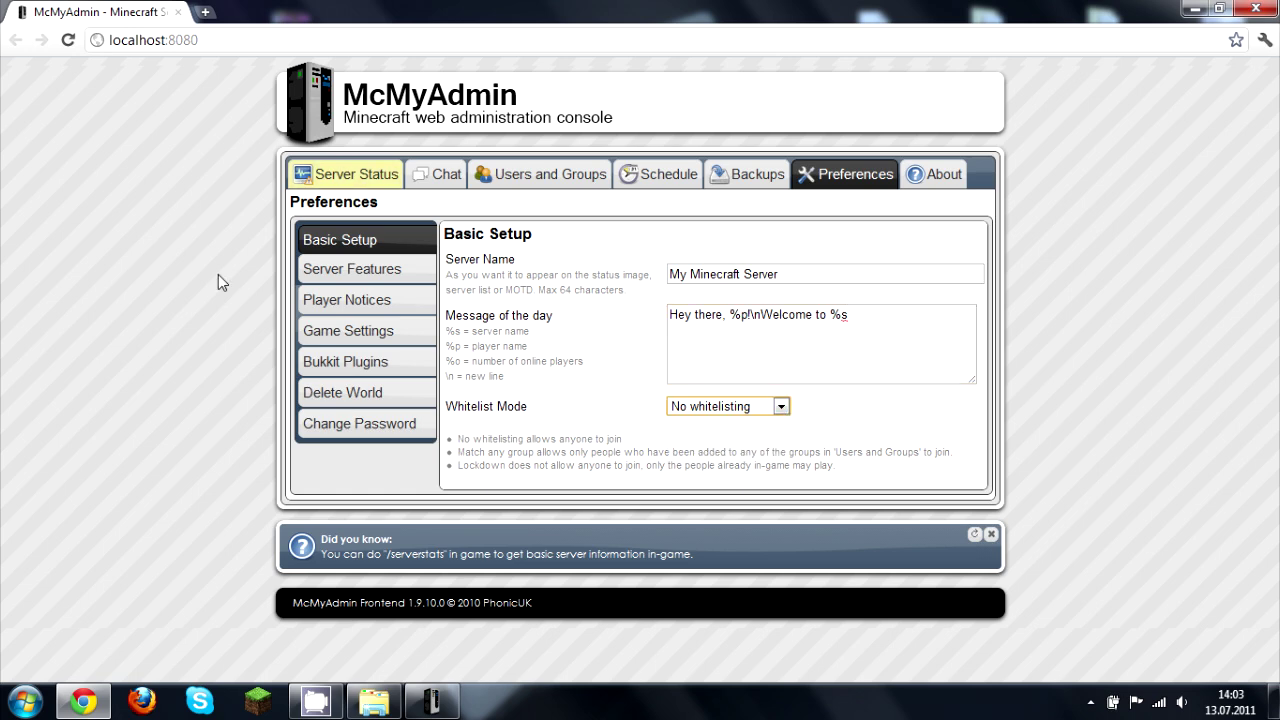
# Browse Server Features, Player Notices and Game Settings, ending on the Bukkit Plugins page.
pyautogui.click(355, 268)
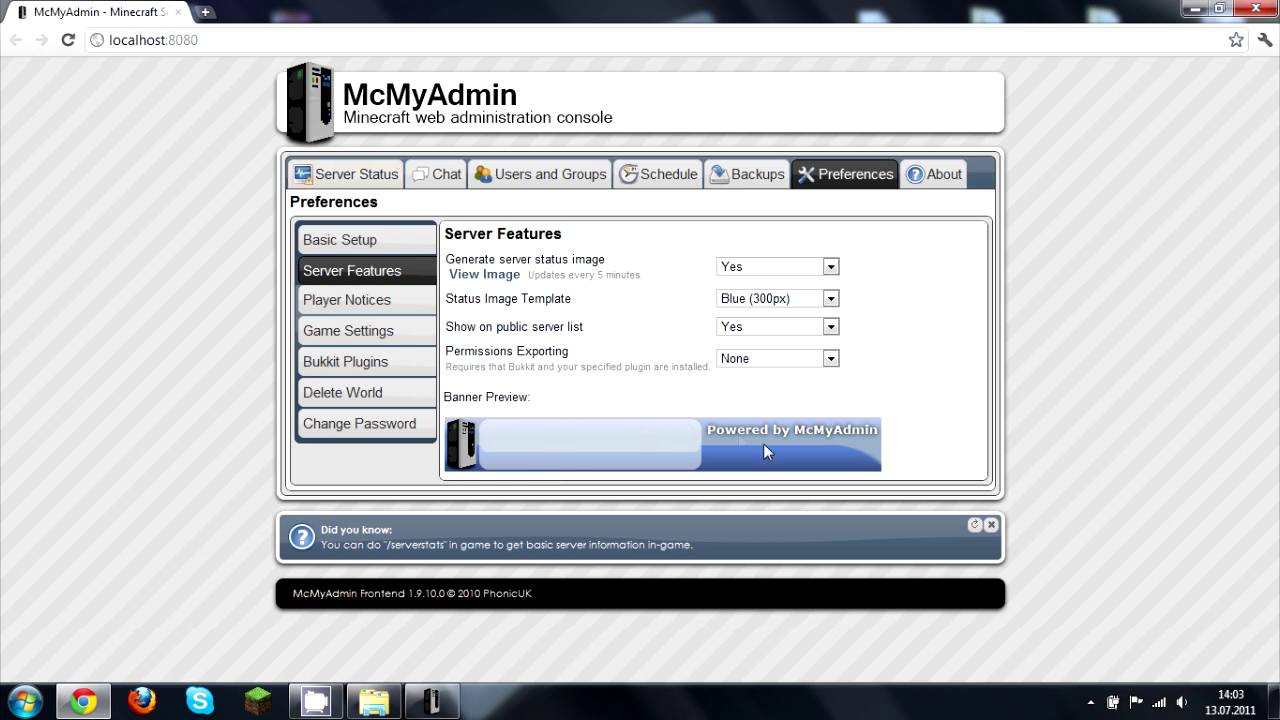
pyautogui.click(390, 303)
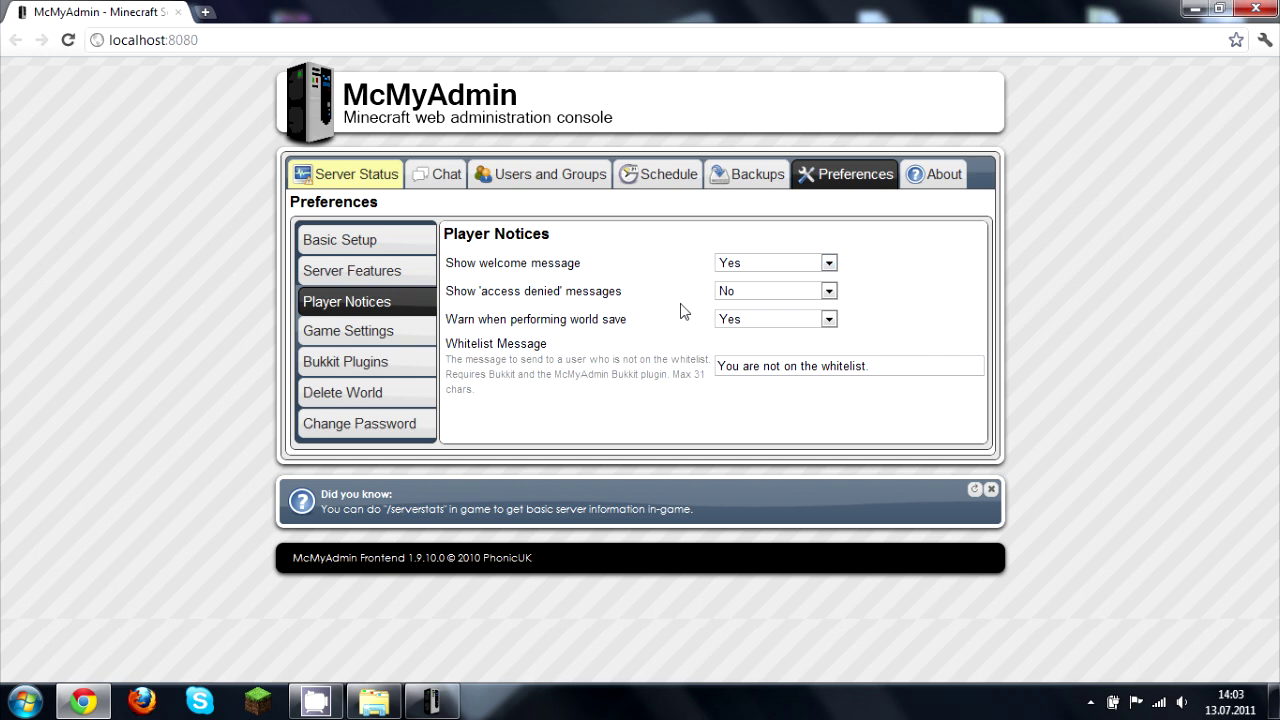
pyautogui.click(388, 333)
pyautogui.click(385, 302)
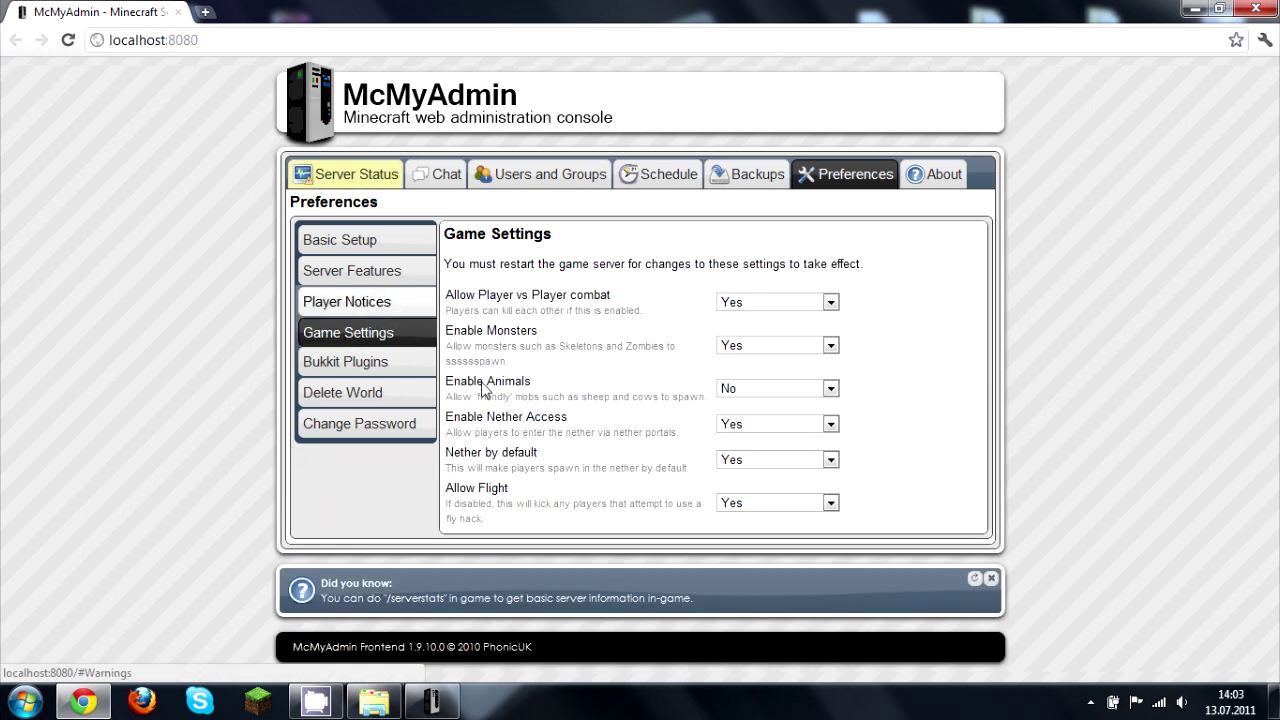
pyautogui.moveTo(946, 378); pyautogui.dragTo(654, 354)
pyautogui.click(654, 354)
pyautogui.click(345, 333)
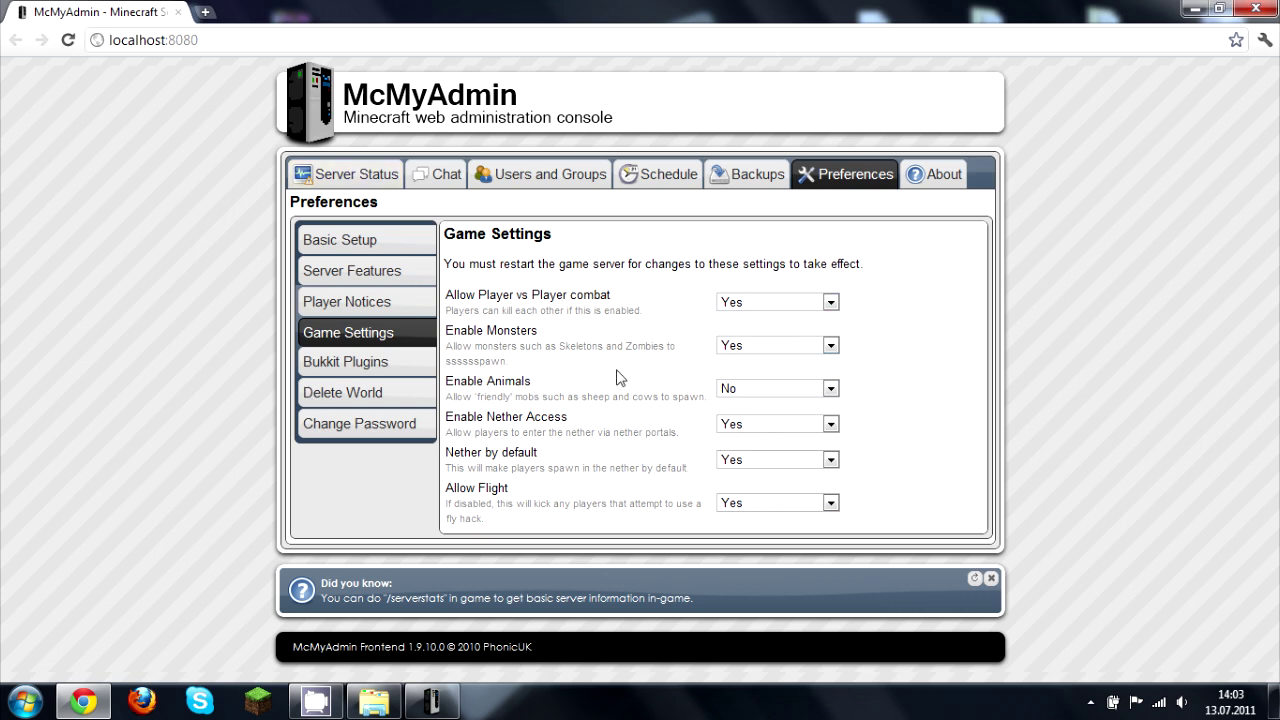
pyautogui.click(356, 366)
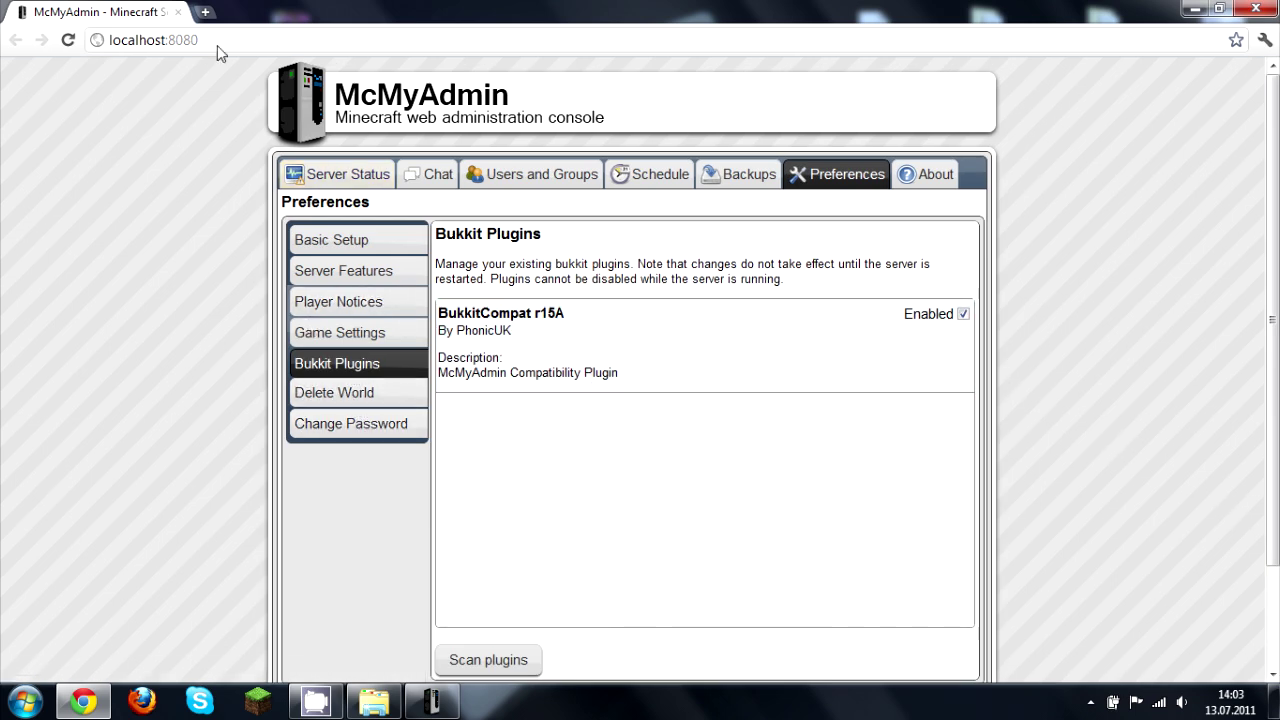
pyautogui.click(206, 12)
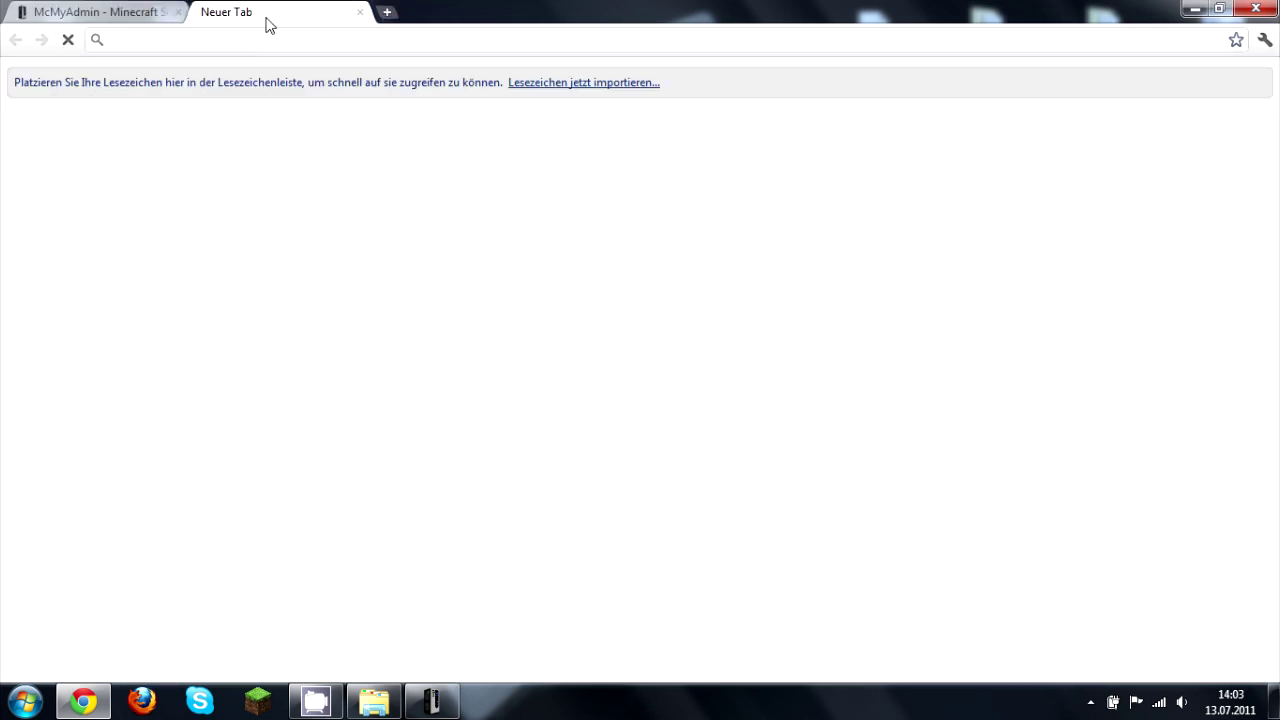
pyautogui.write('bukkit.org')
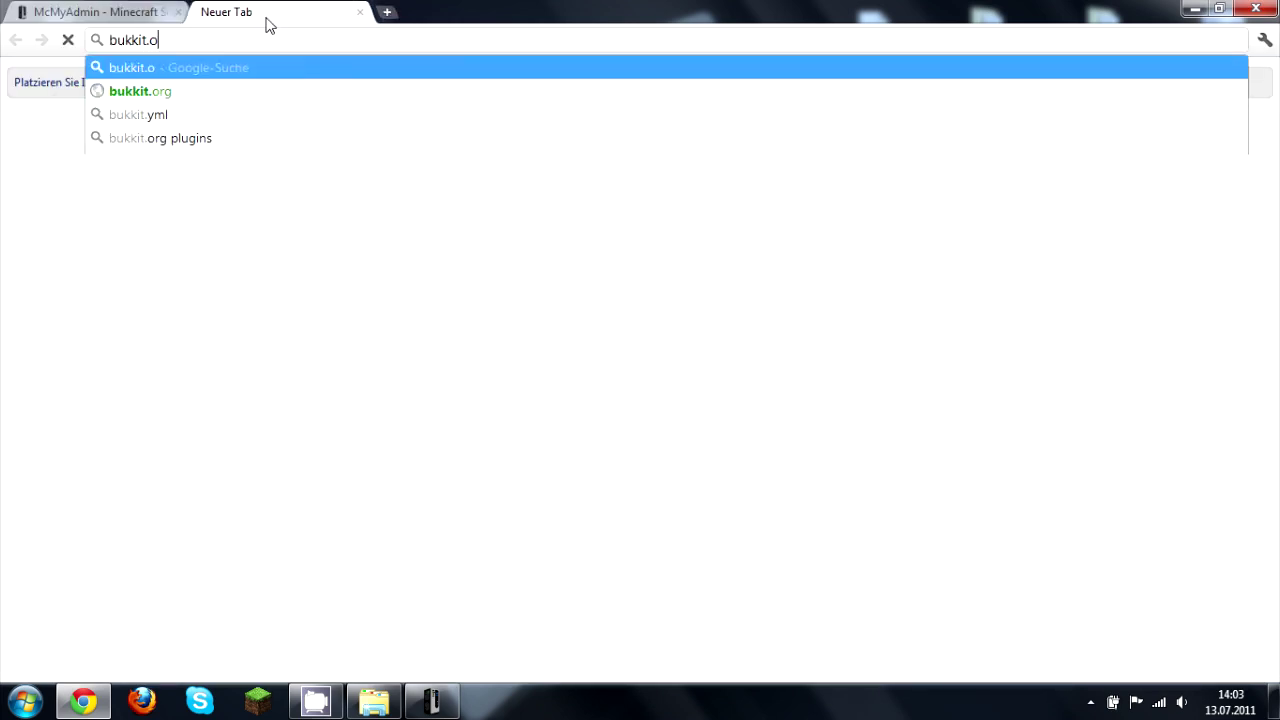
pyautogui.press('Return')
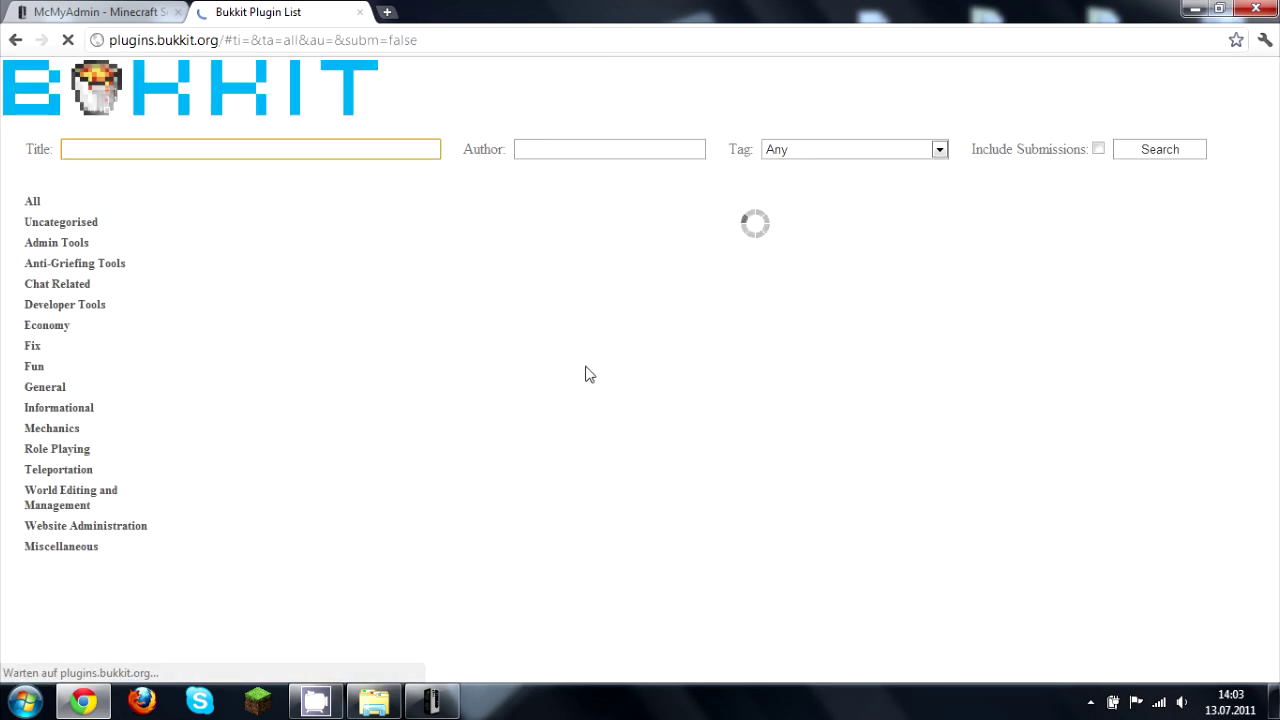
pyautogui.click(359, 14)
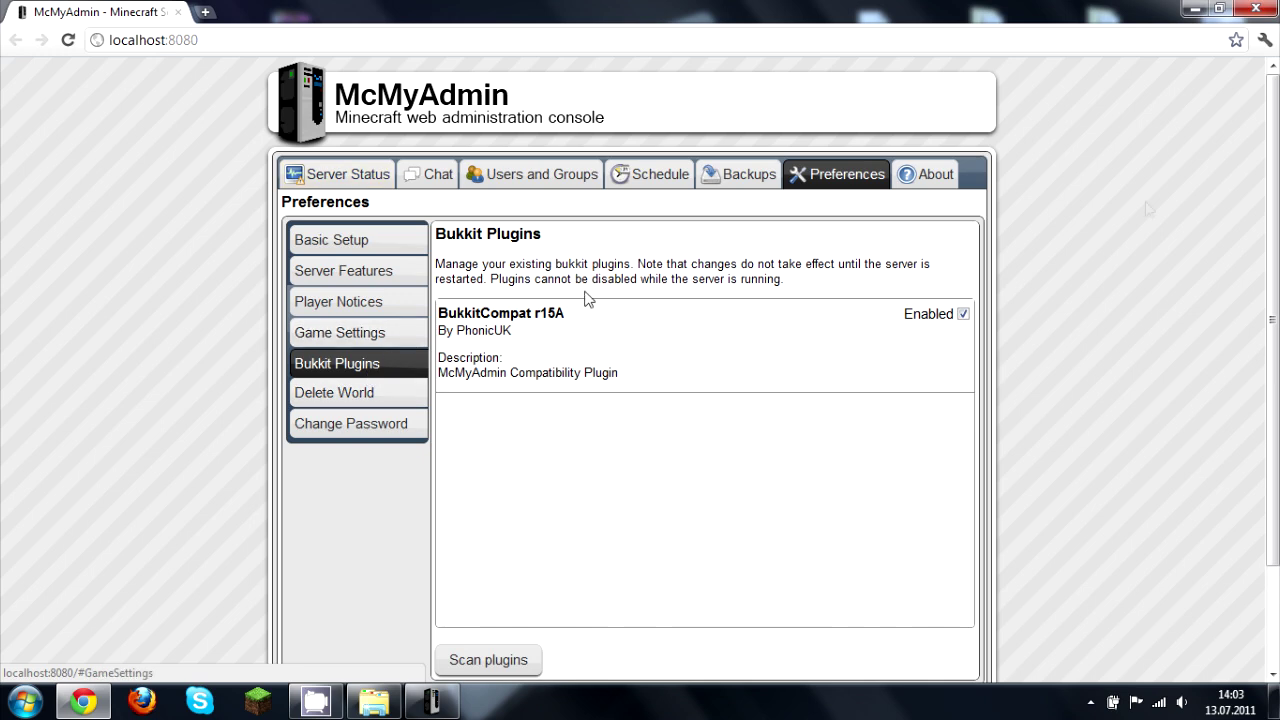
# Check Server Status, close and relaunch McMyAdmin.exe, then minimize the browser and server console.
pyautogui.click(929, 172)
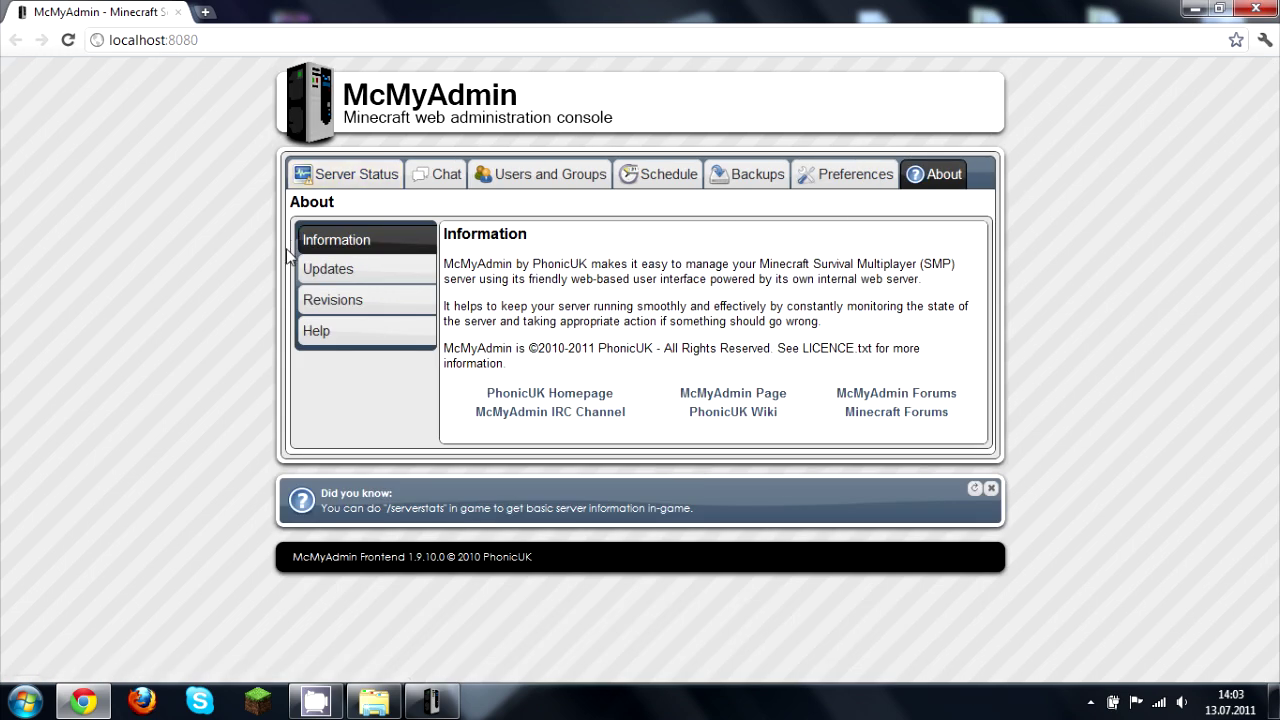
pyautogui.click(340, 178)
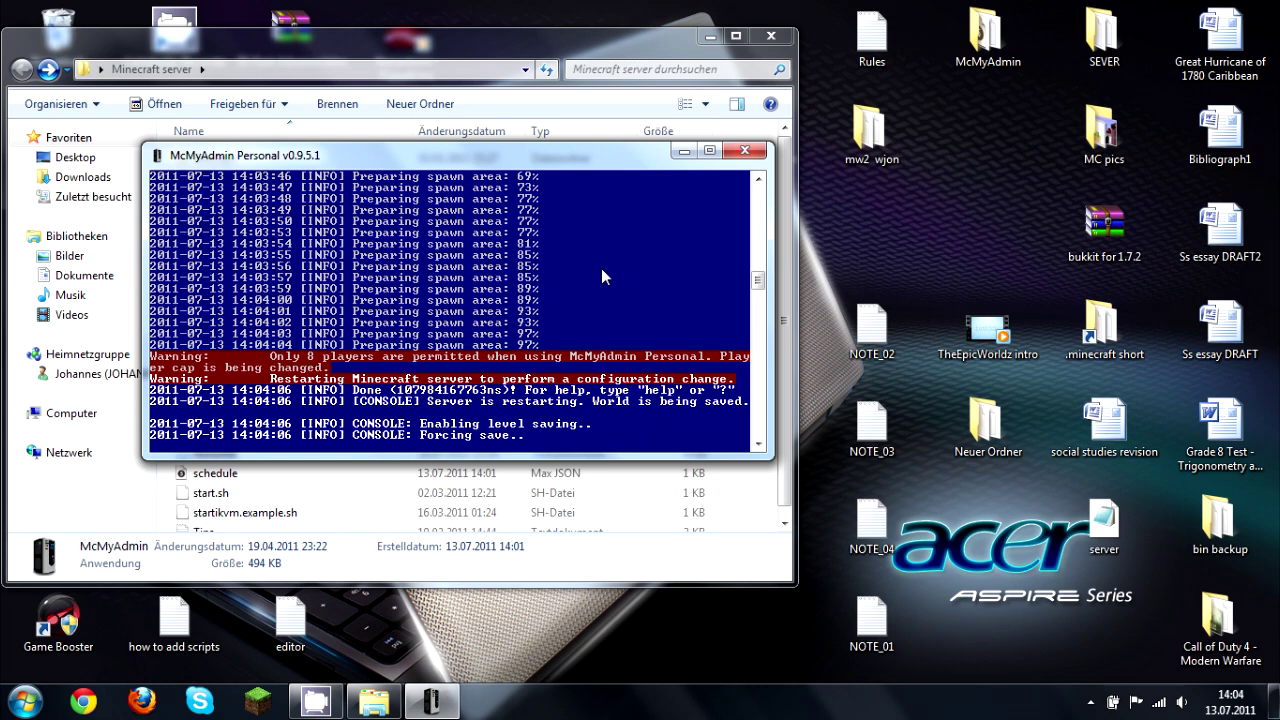
pyautogui.click(745, 150)
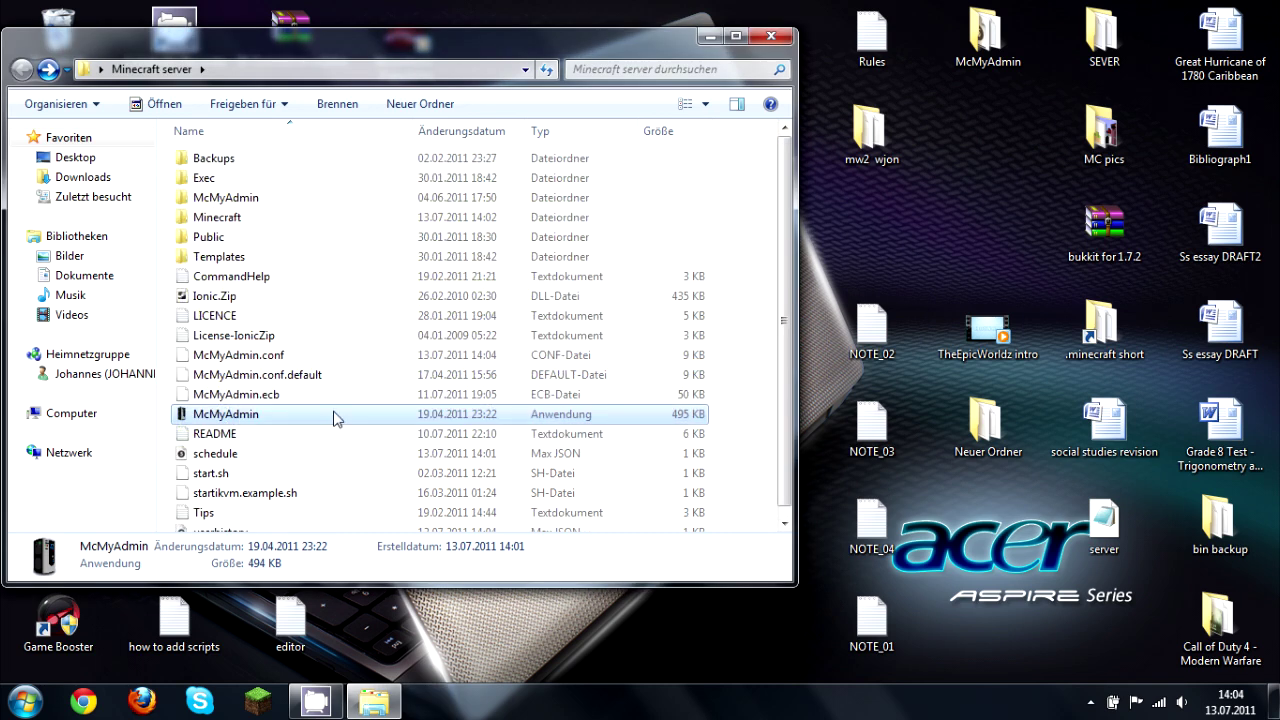
pyautogui.doubleClick(335, 418)
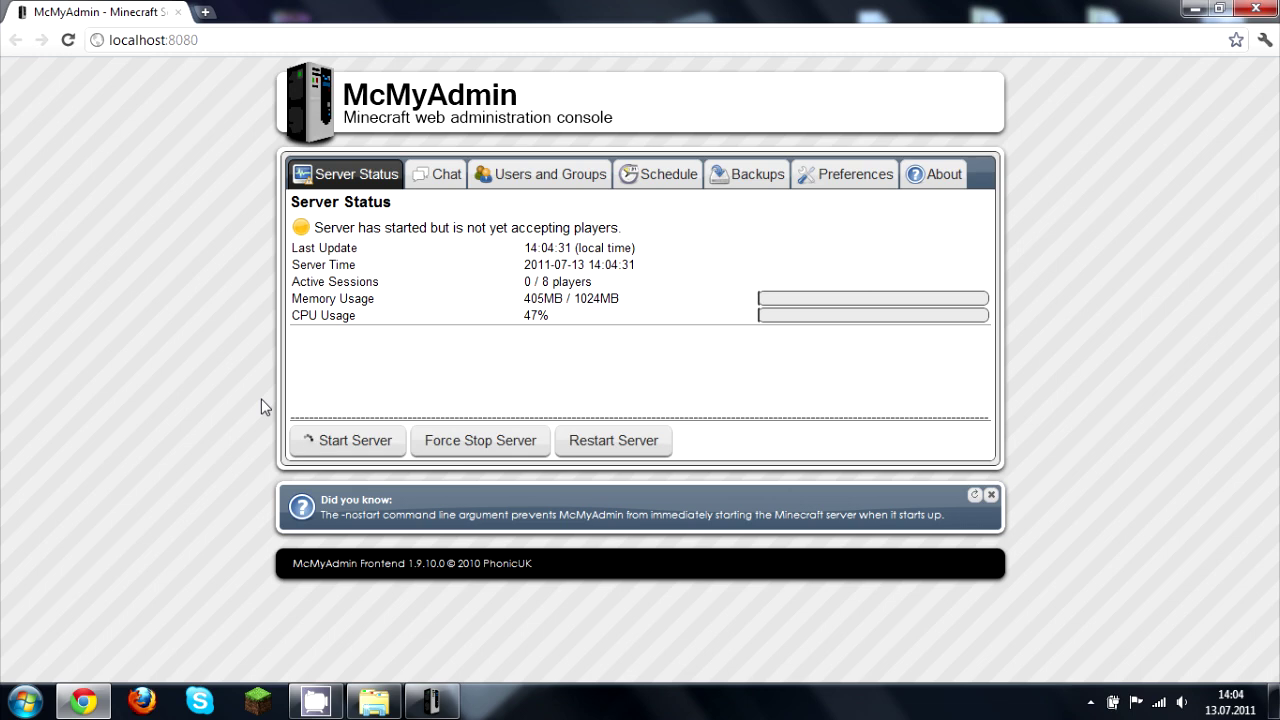
pyautogui.click(1192, 10)
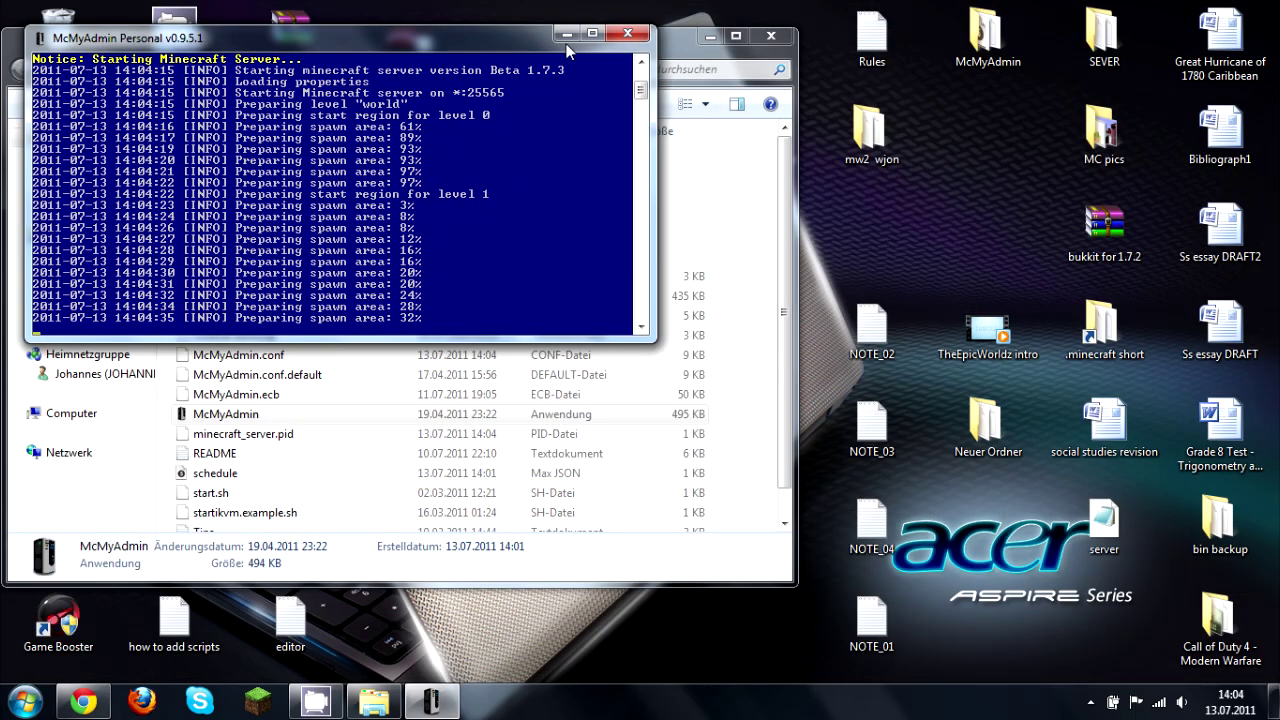
pyautogui.click(566, 34)
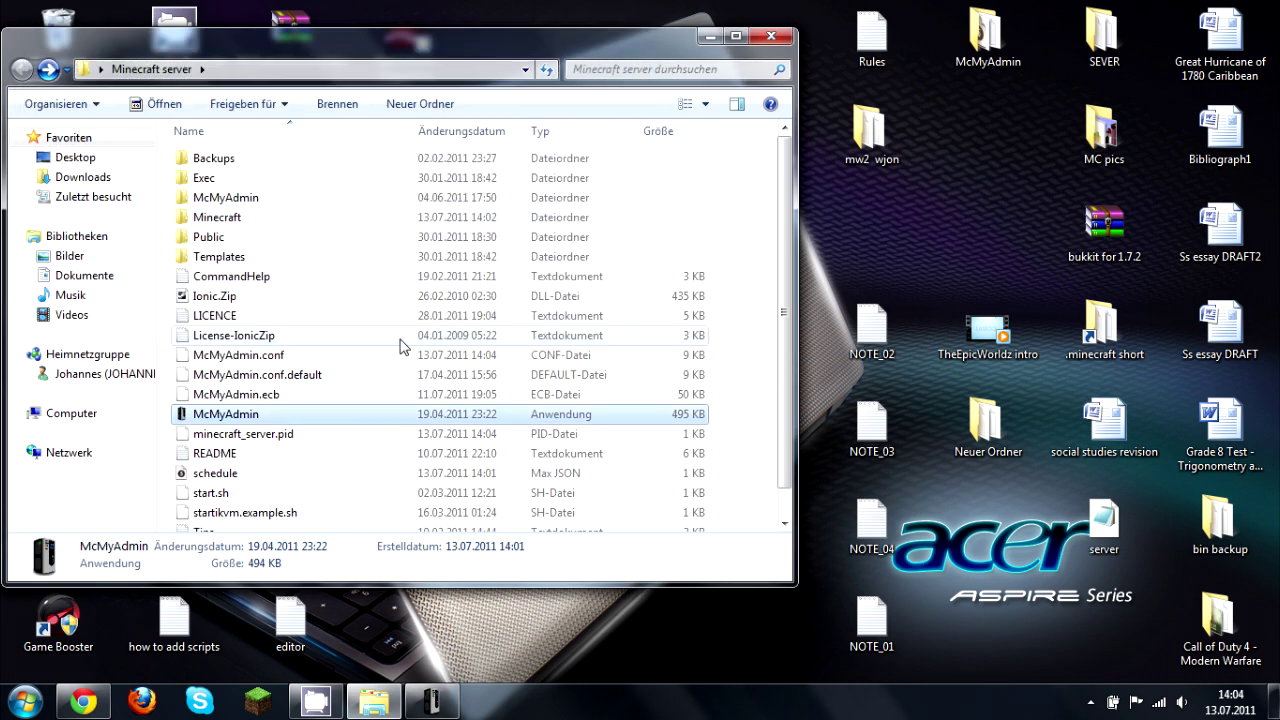
# Open server.properties from the Minecraft subfolder in Notepad.
pyautogui.click(250, 218)
pyautogui.doubleClick(251, 218)
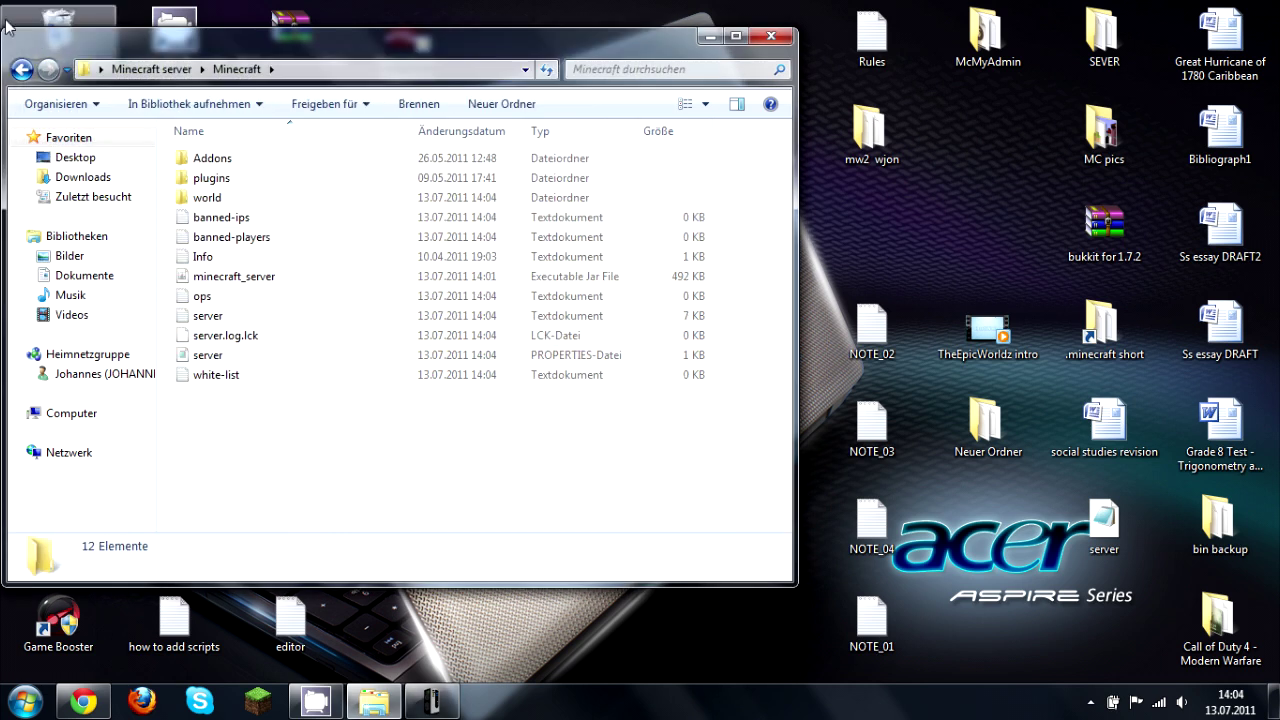
pyautogui.click(22, 70)
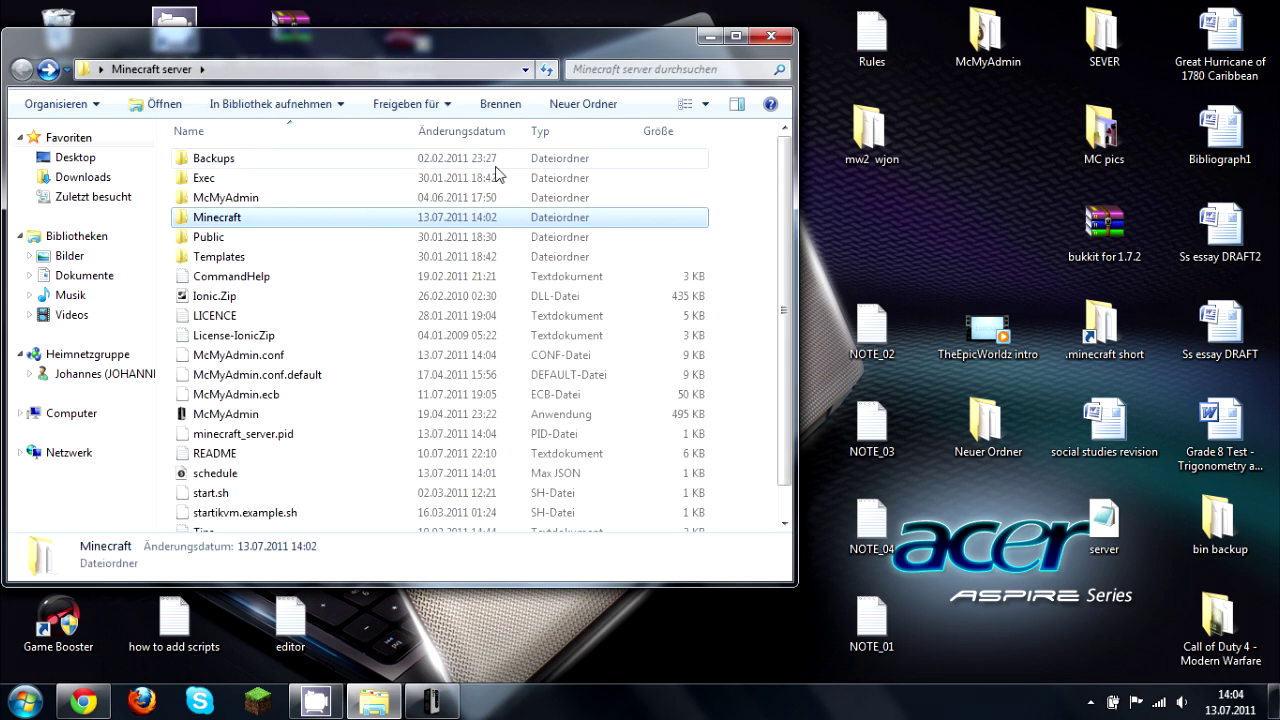
pyautogui.doubleClick(232, 217)
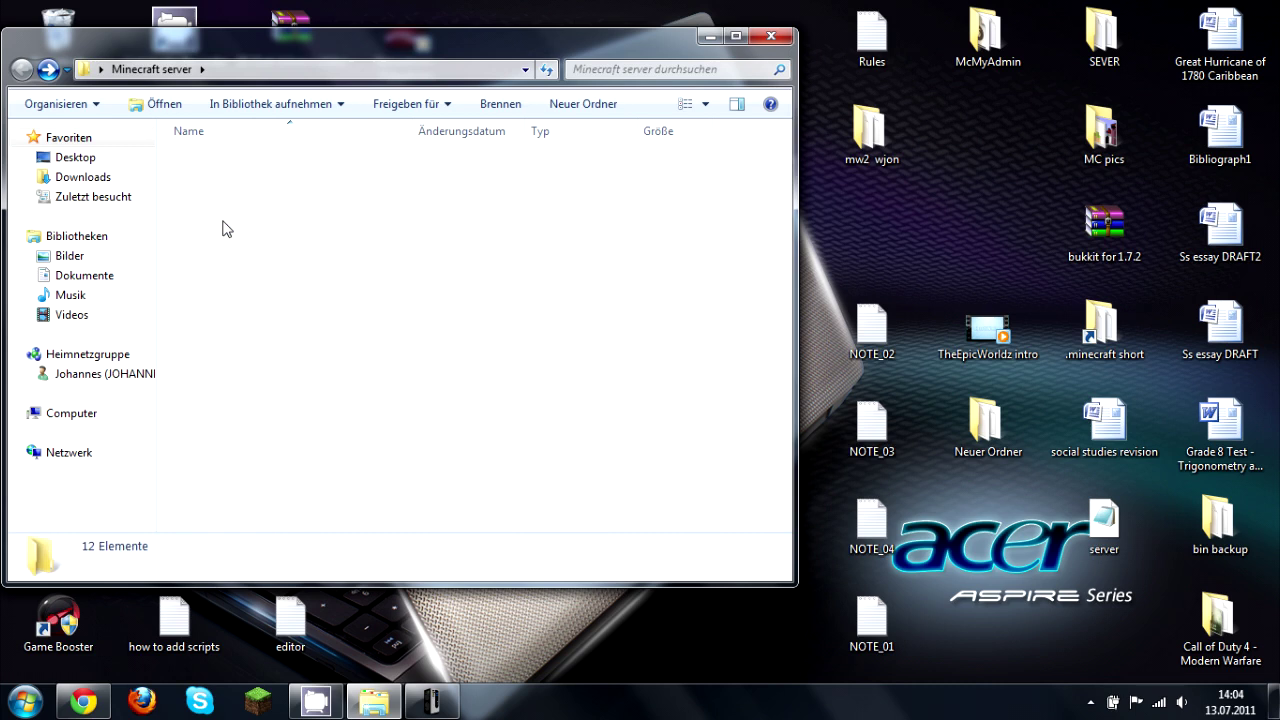
pyautogui.doubleClick(233, 365)
# Type trial text '744 BLA' into server.properties, close it without saving, and close the folder window.
pyautogui.click(241, 275)
pyautogui.hotkey('shift', 'Home')
pyautogui.hotkey('ctrl', 'a')
pyautogui.click(237, 256)
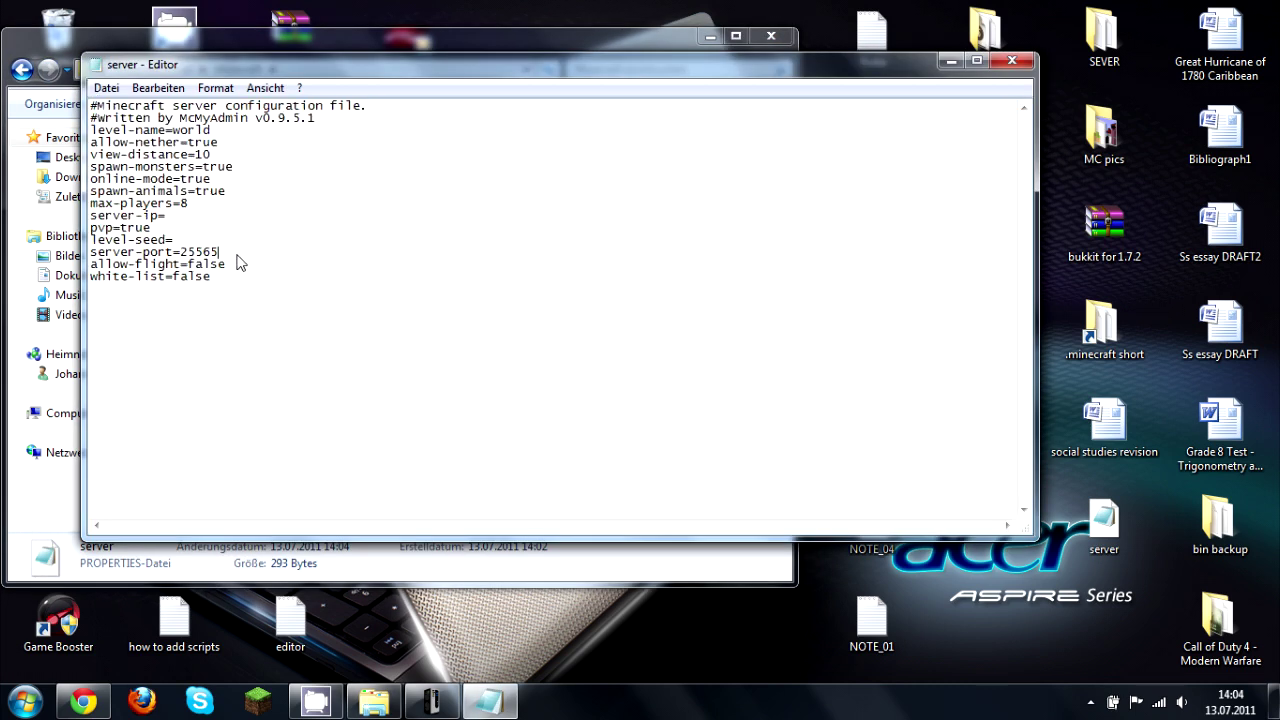
pyautogui.click(214, 210)
pyautogui.write('744 BLAH')
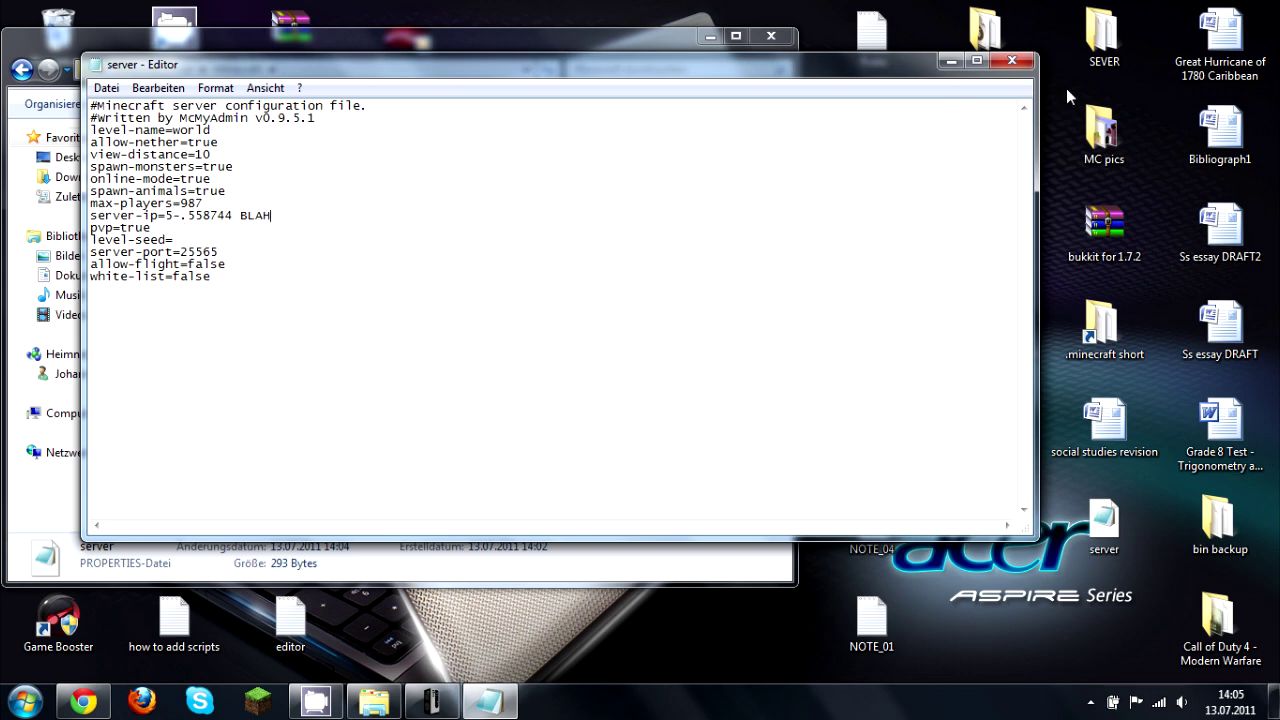
pyautogui.click(1030, 63)
pyautogui.click(640, 373)
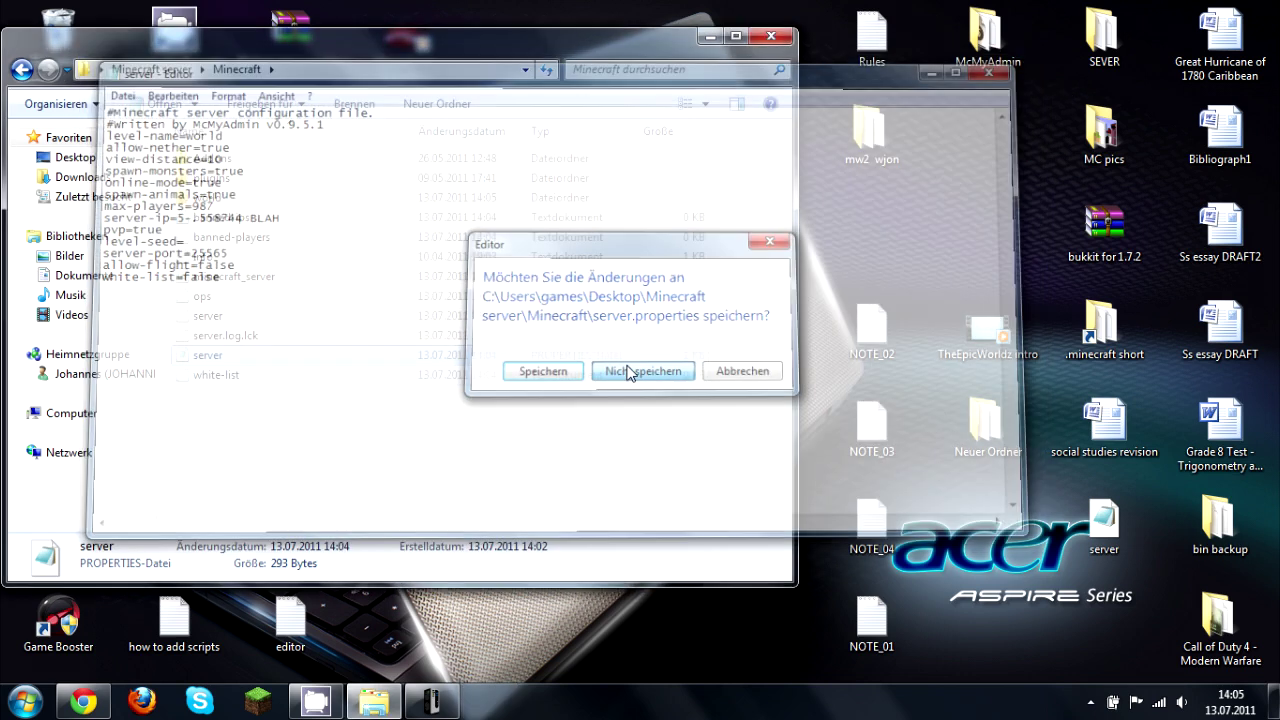
pyautogui.click(771, 36)
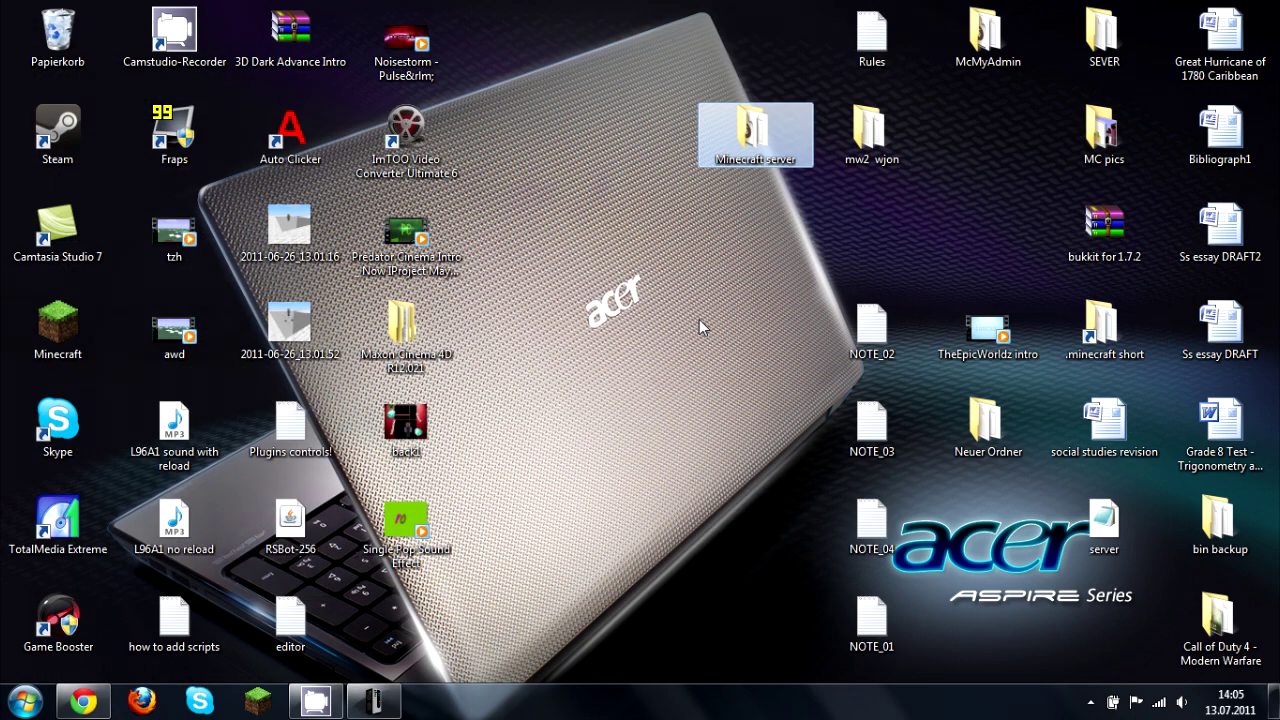
# Restore the McMyAdmin server console and the Chrome web console from the taskbar.
pyautogui.click(390, 706)
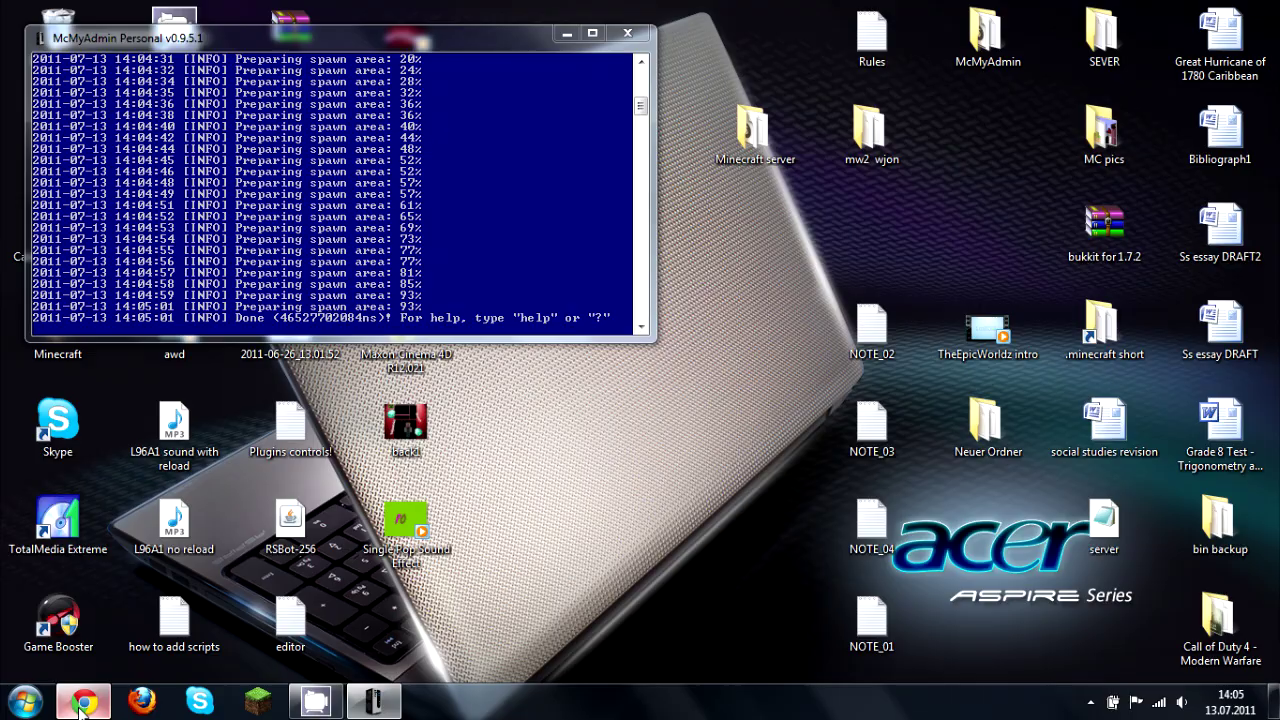
pyautogui.click(82, 704)
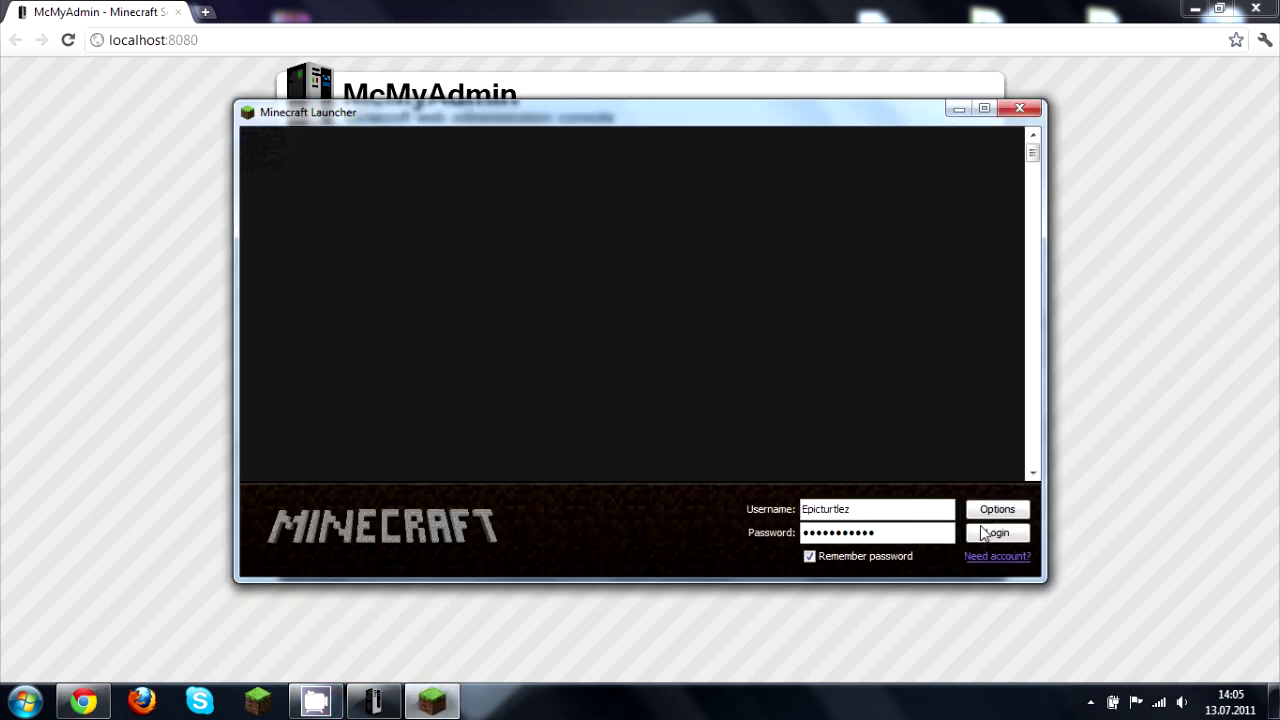
# Log in to Minecraft, then in Multiplayer replace the old address with localhost and connect.
pyautogui.click(1001, 536)
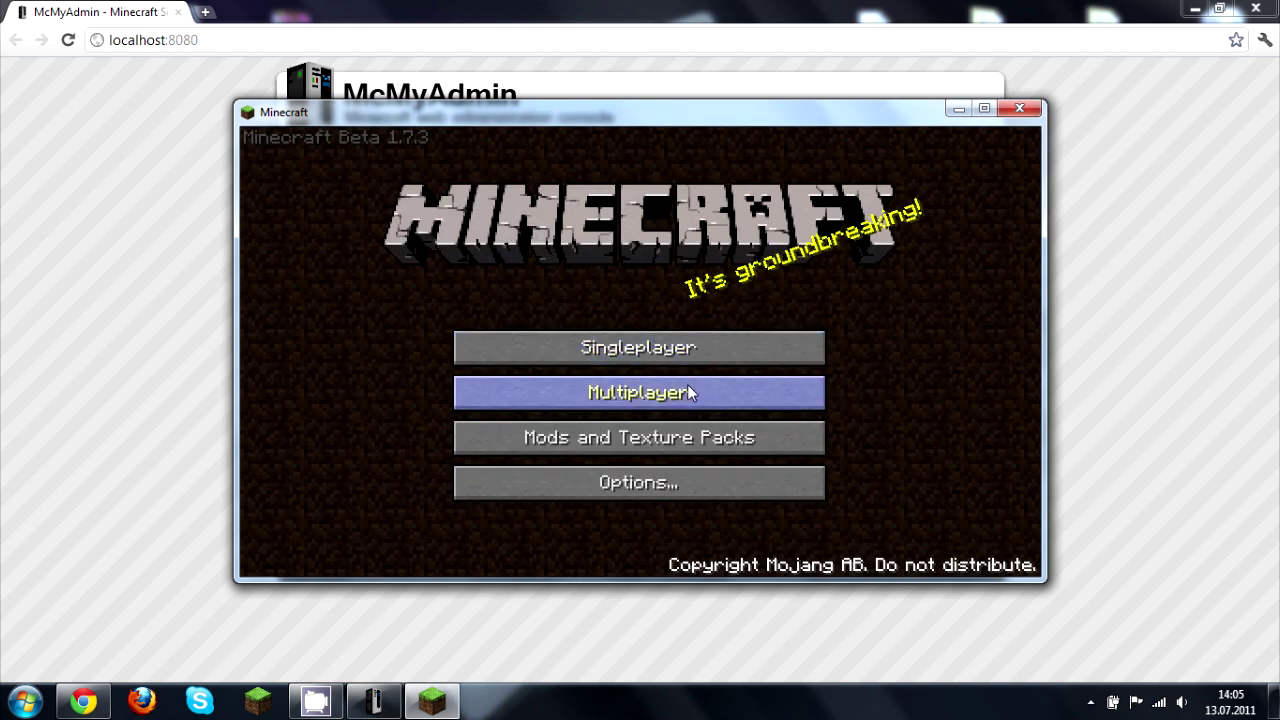
pyautogui.click(687, 388)
pyautogui.press('BackSpace')
pyautogui.press('BackSpace')
pyautogui.press('BackSpace')
pyautogui.press('BackSpace')
pyautogui.press('BackSpace')
pyautogui.press('BackSpace')
pyautogui.press('BackSpace')
pyautogui.press('BackSpace')
pyautogui.press('BackSpace')
pyautogui.press('BackSpace')
pyautogui.press('BackSpace')
pyautogui.press('BackSpace')
pyautogui.press('BackSpace')
pyautogui.press('BackSpace')
pyautogui.press('BackSpace')
pyautogui.press('BackSpace')
pyautogui.press('BackSpace')
pyautogui.press('BackSpace')
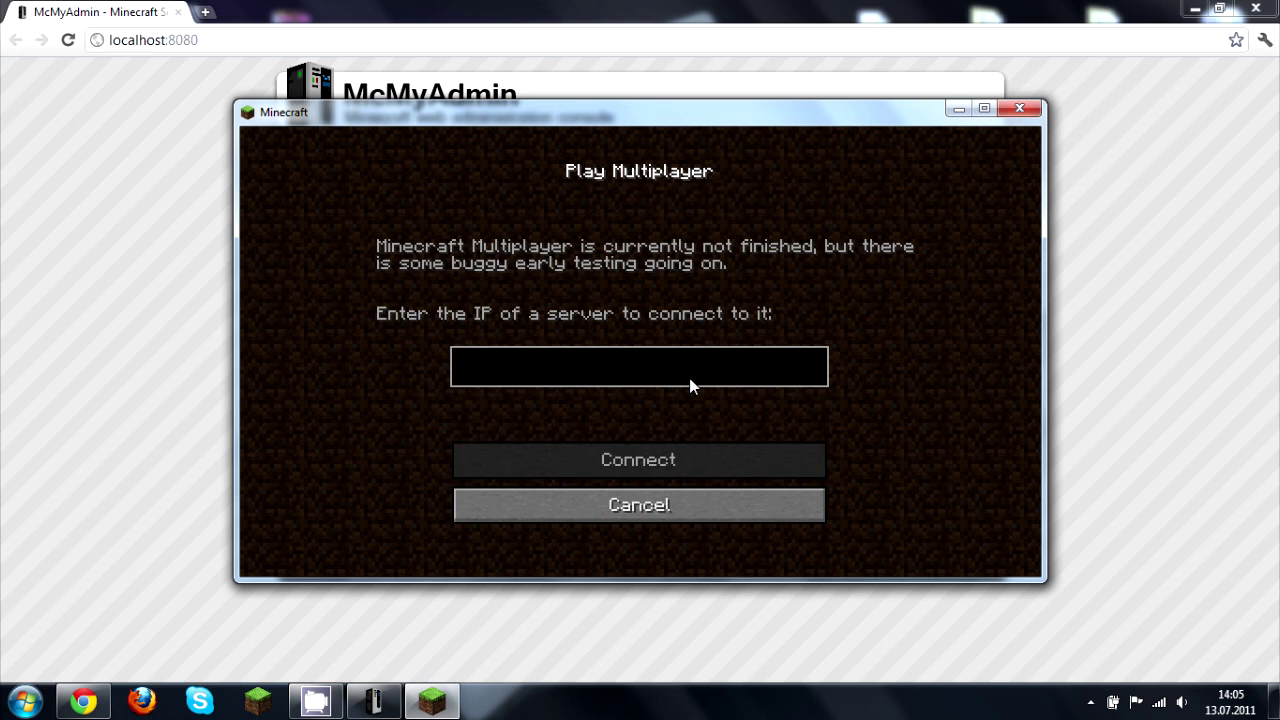
pyautogui.write('localhost')
pyautogui.press('Return')
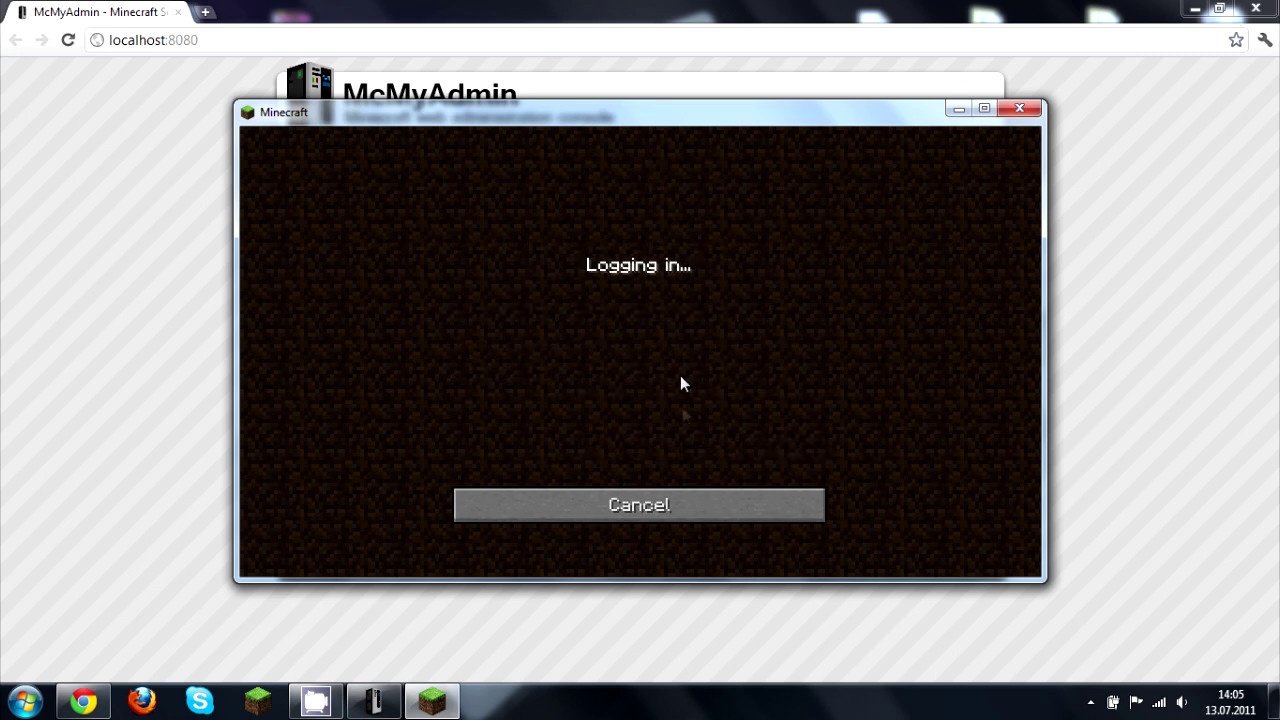